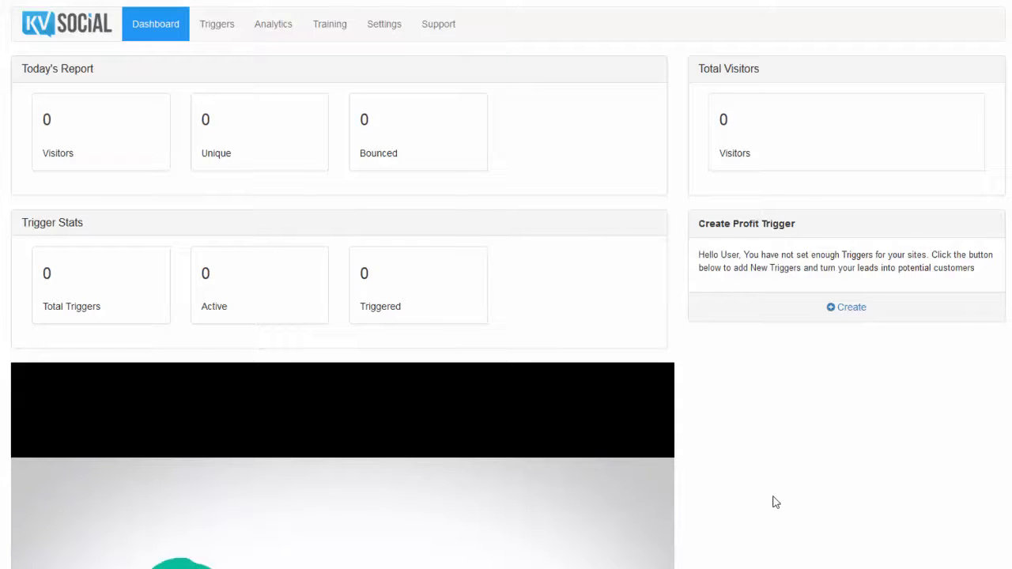
- Start a new trigger action of type Popup and name it "Discount For eBook"
left_click(221, 24)
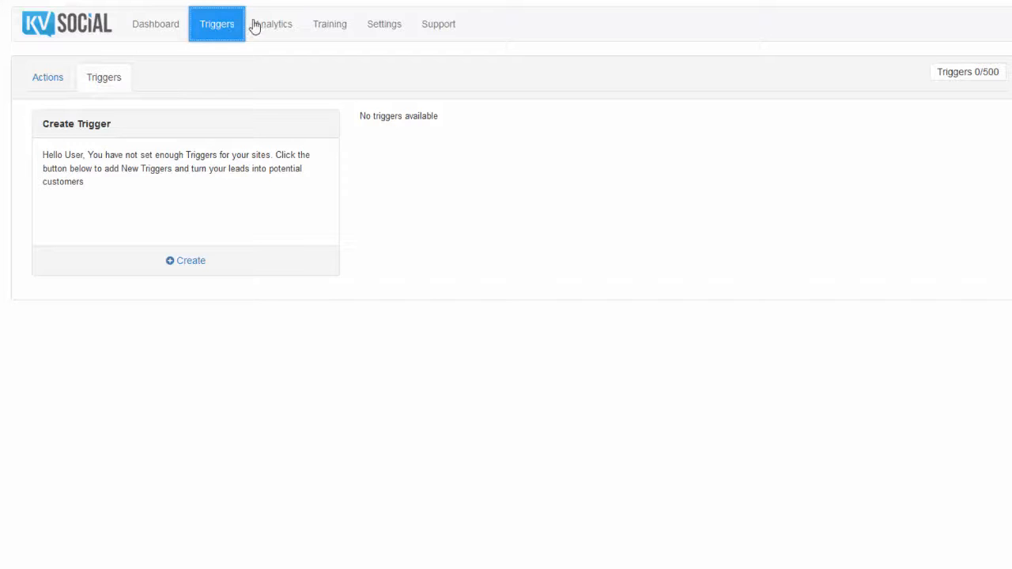
left_click(55, 87)
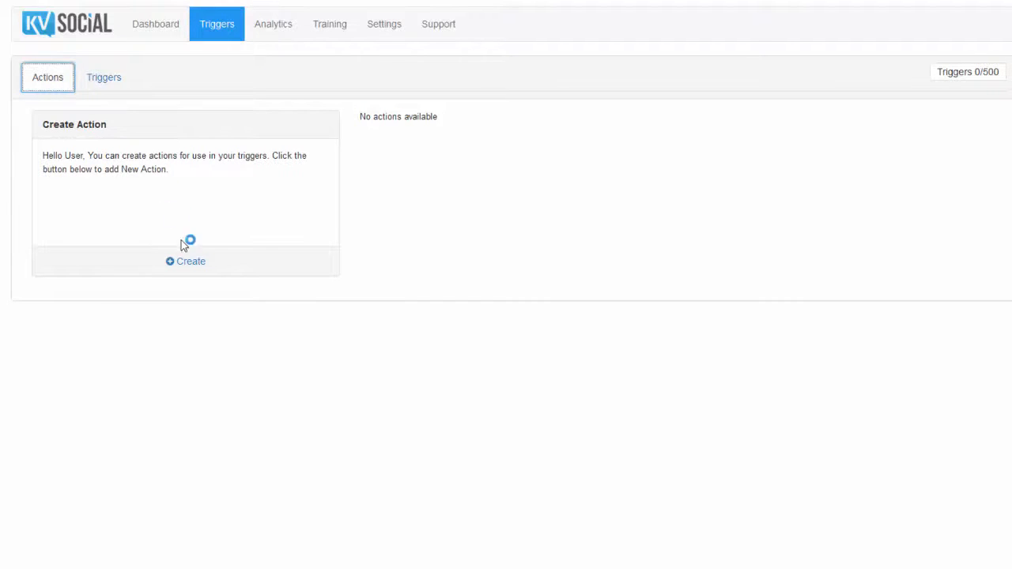
left_click(189, 261)
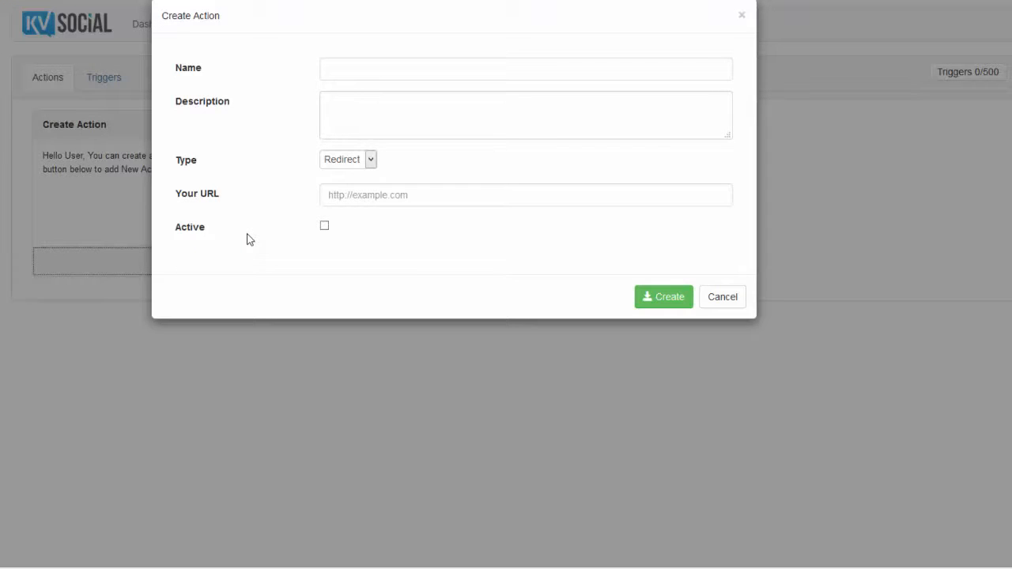
left_click(346, 163)
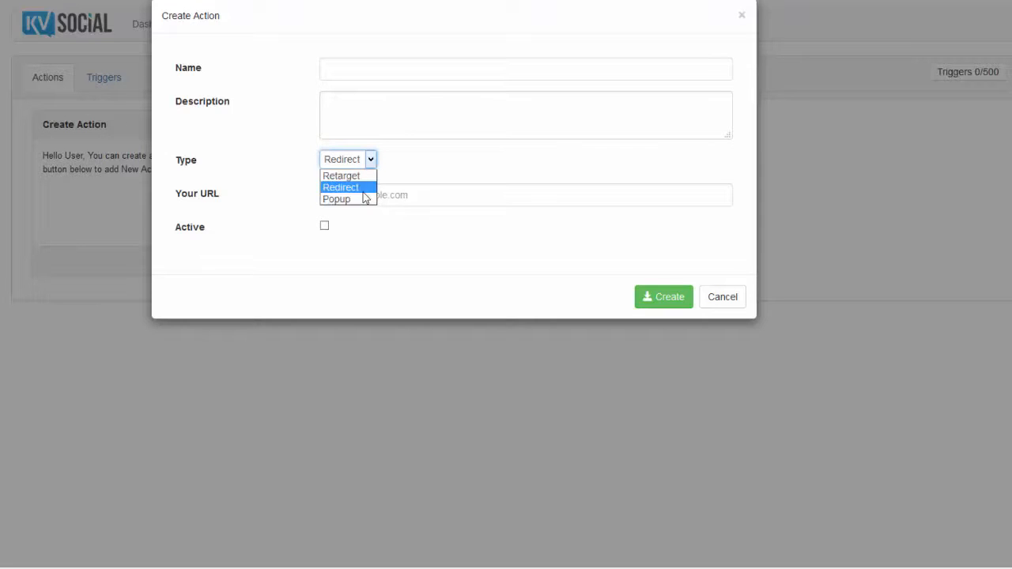
left_click(376, 96)
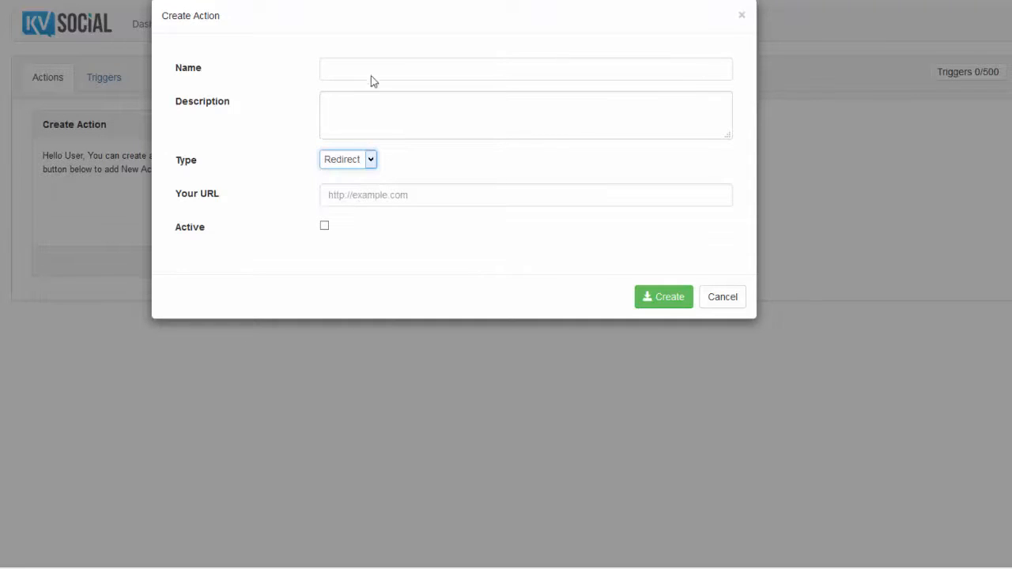
left_click(372, 75)
type("Disco")
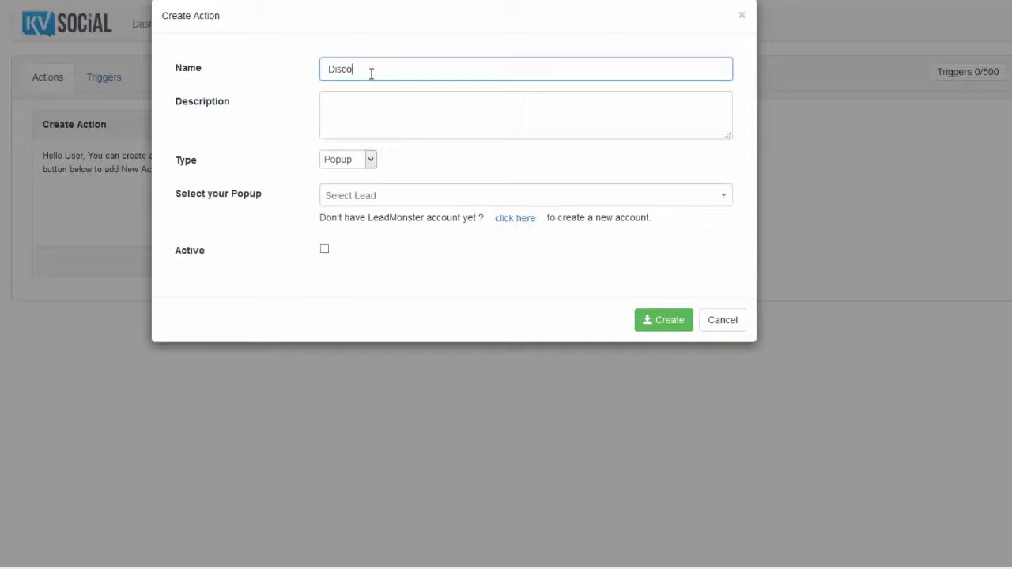
type("unt For eBook")
- Set the action's description to "Discount For - eBook - 9th August", reusing the action name as its base
key("ctrl+a")
key("ctrl+c")
left_click(383, 119)
key("ctrl+v")
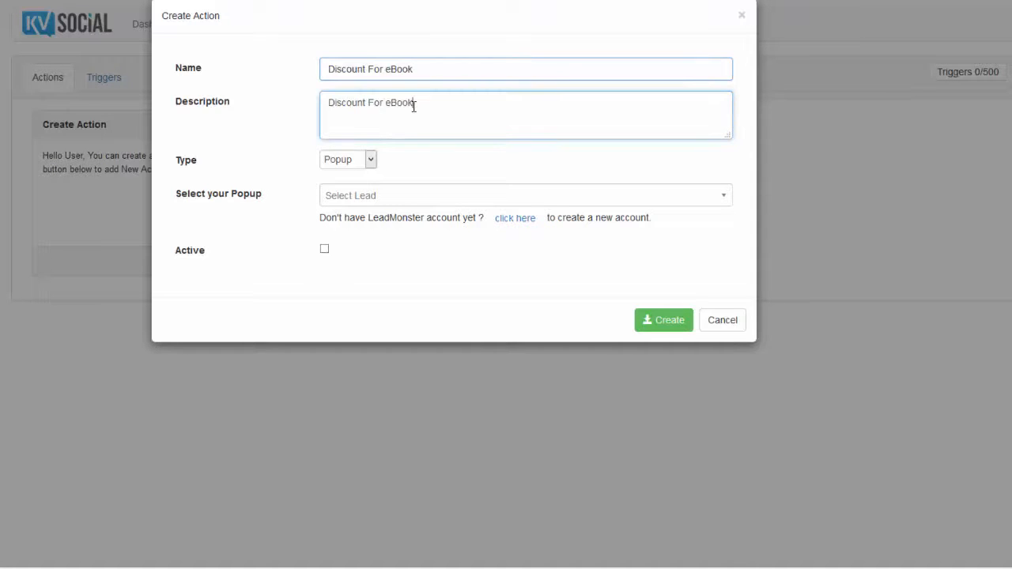
key("Left")
key("Left")
key("Left")
key("Left")
key("Left")
type("- 9th Augu")
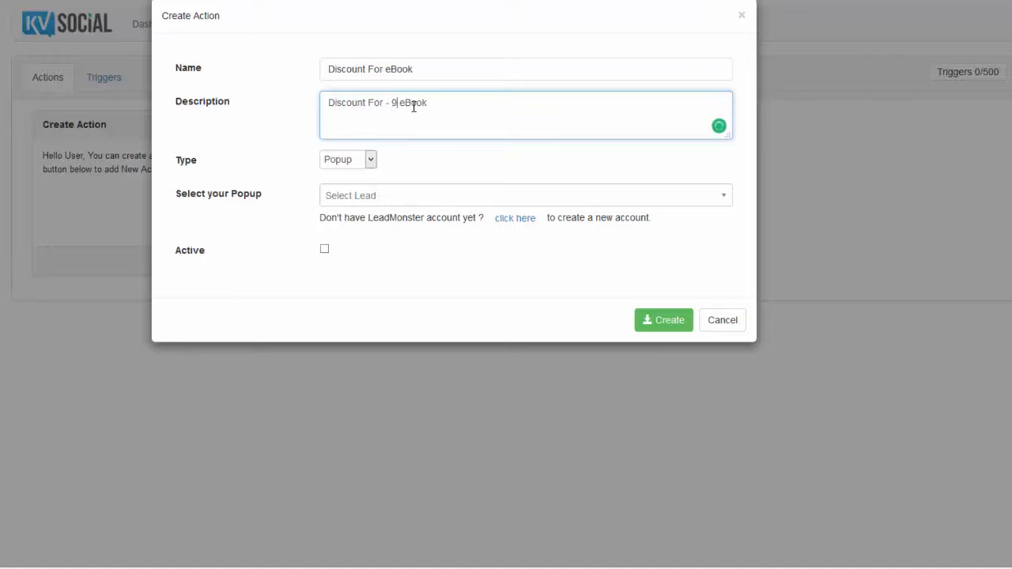
type("st")
left_click(391, 103, "shift")
key("BackSpace")
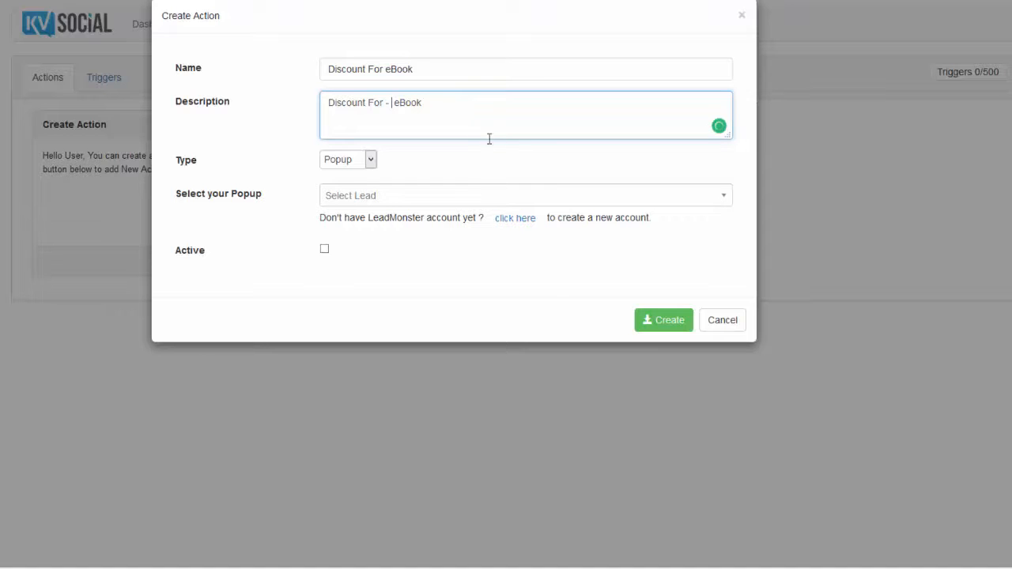
left_click(454, 105)
type("- 9th August")
- Assign the Teespring popup to the action, mark it active, and create it
left_click(426, 205)
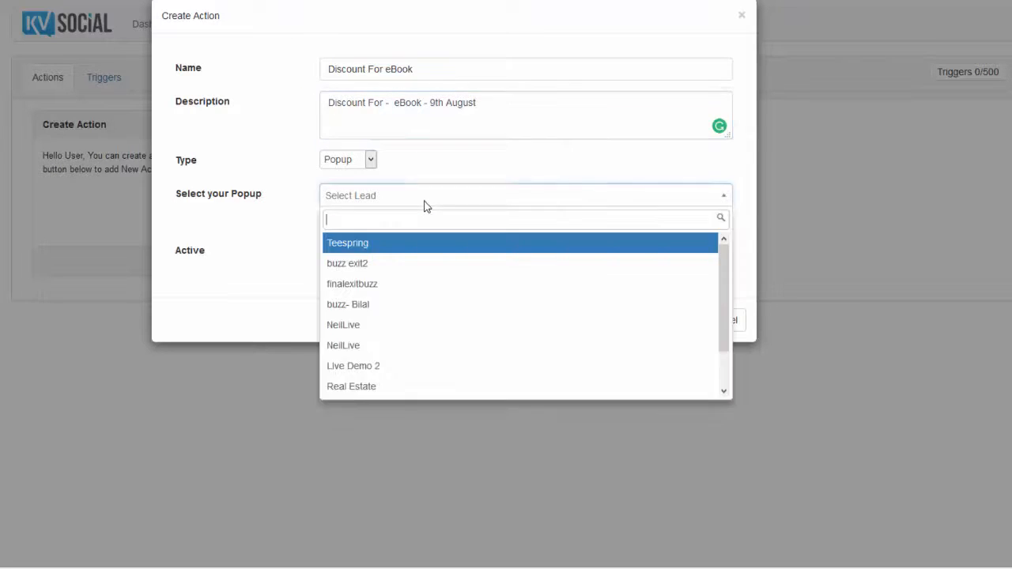
left_click(418, 244)
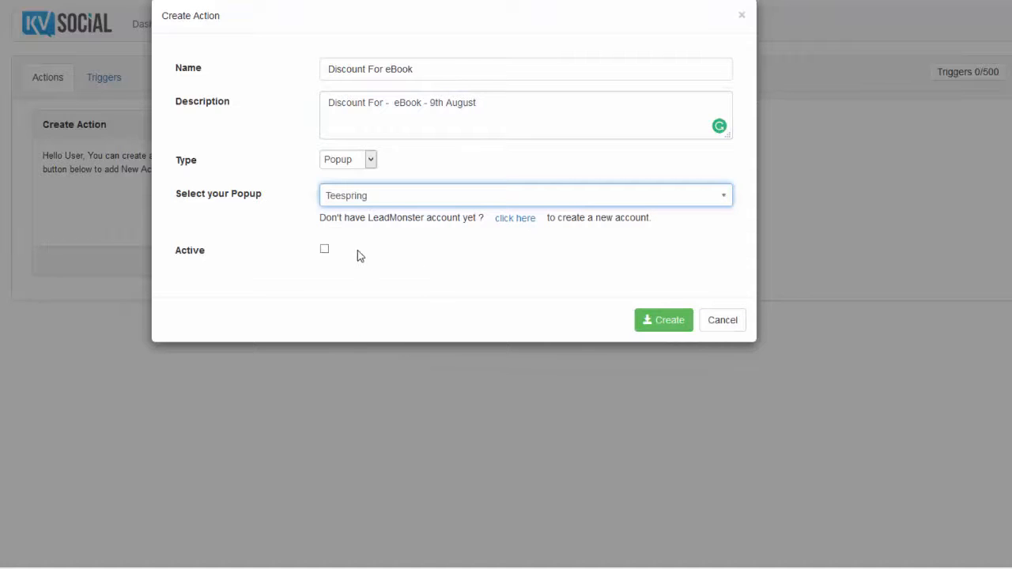
left_click(327, 252)
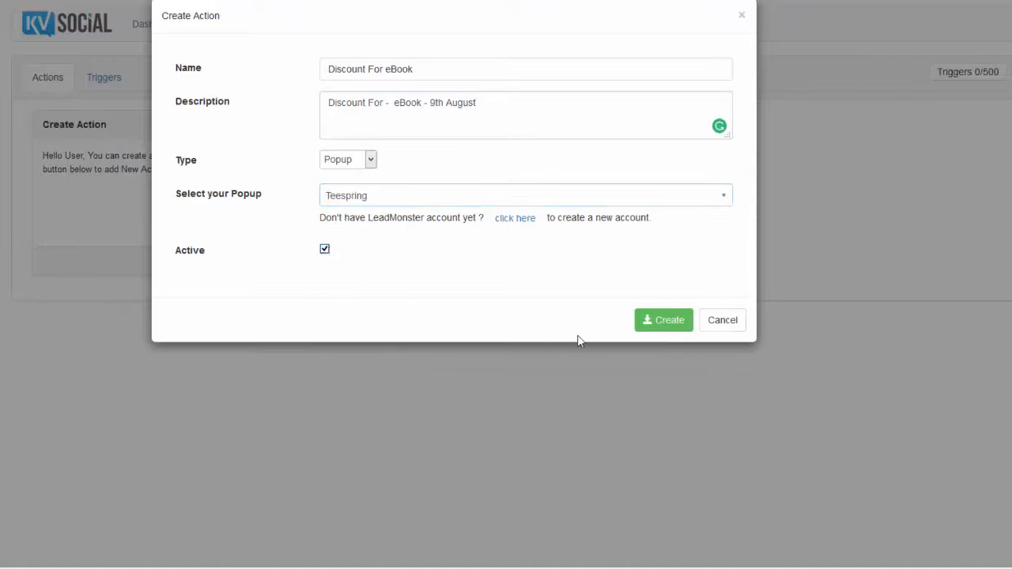
left_click(649, 322)
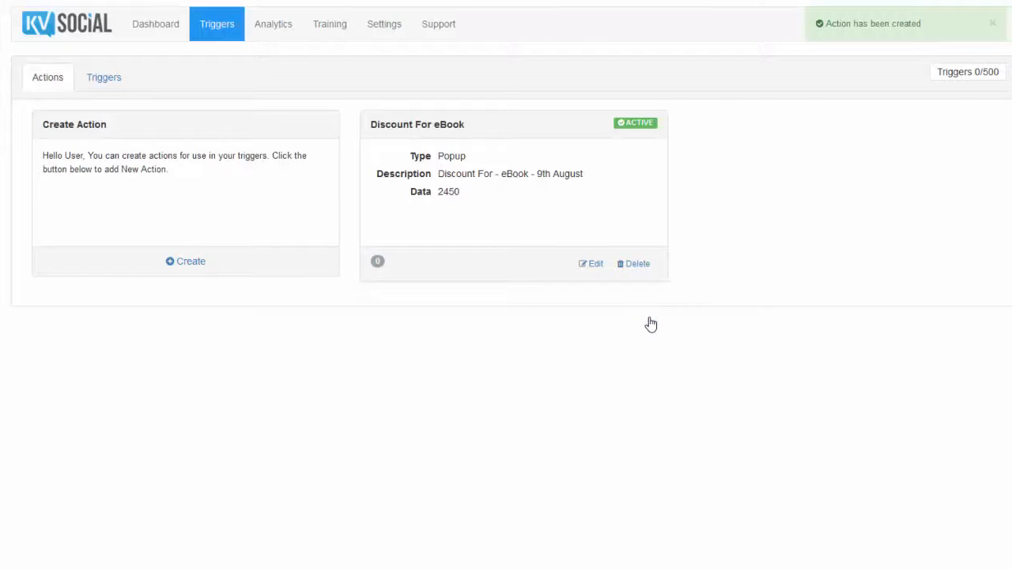
left_click(185, 274)
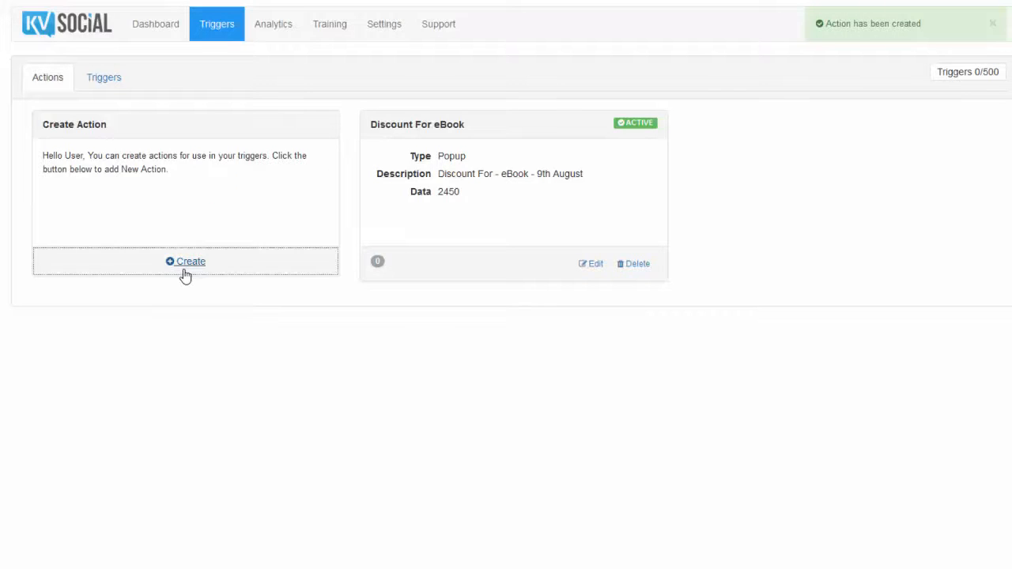
left_click(383, 75)
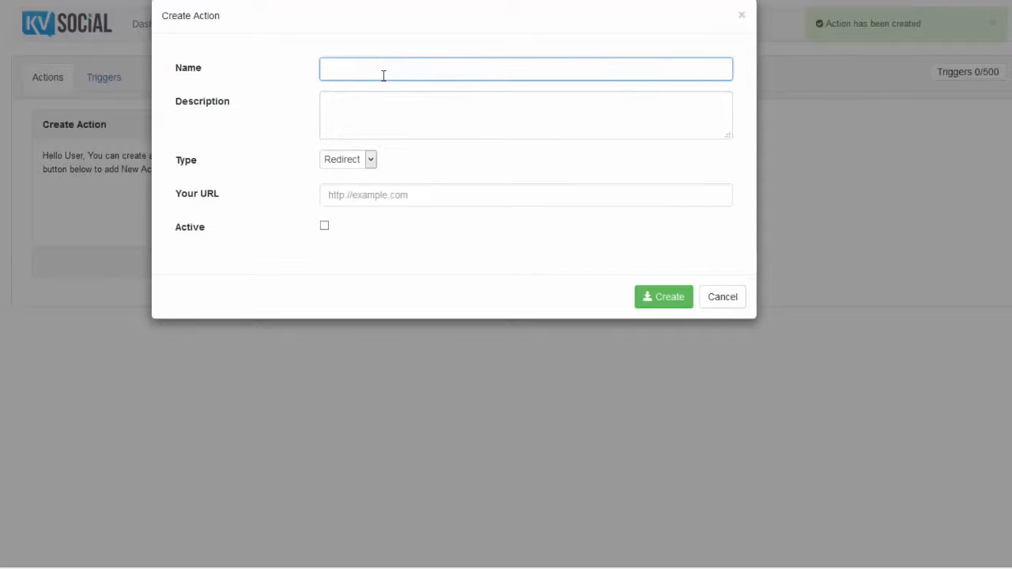
type("Retargeting For ")
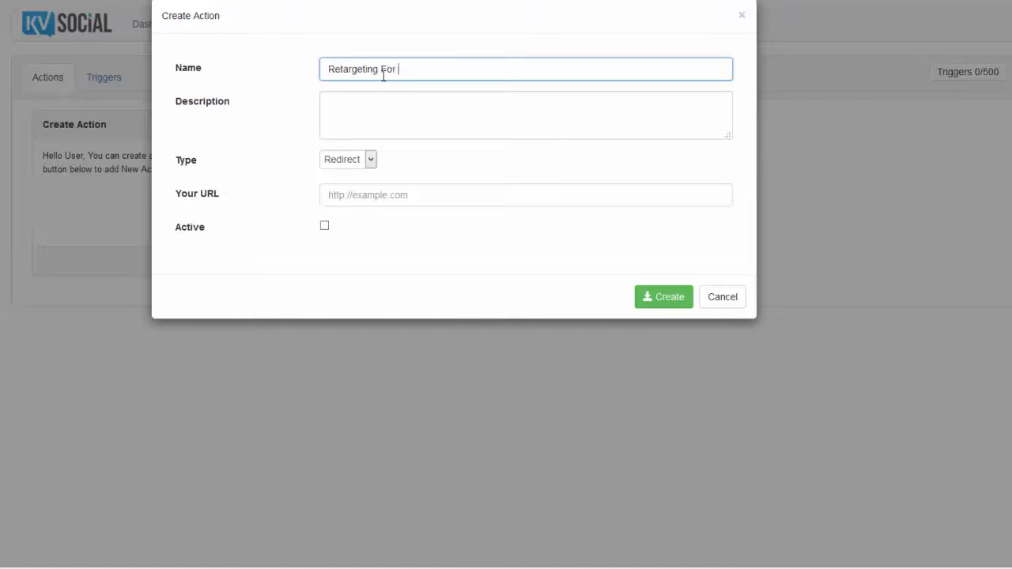
type("Non-Buyers")
left_click(415, 123)
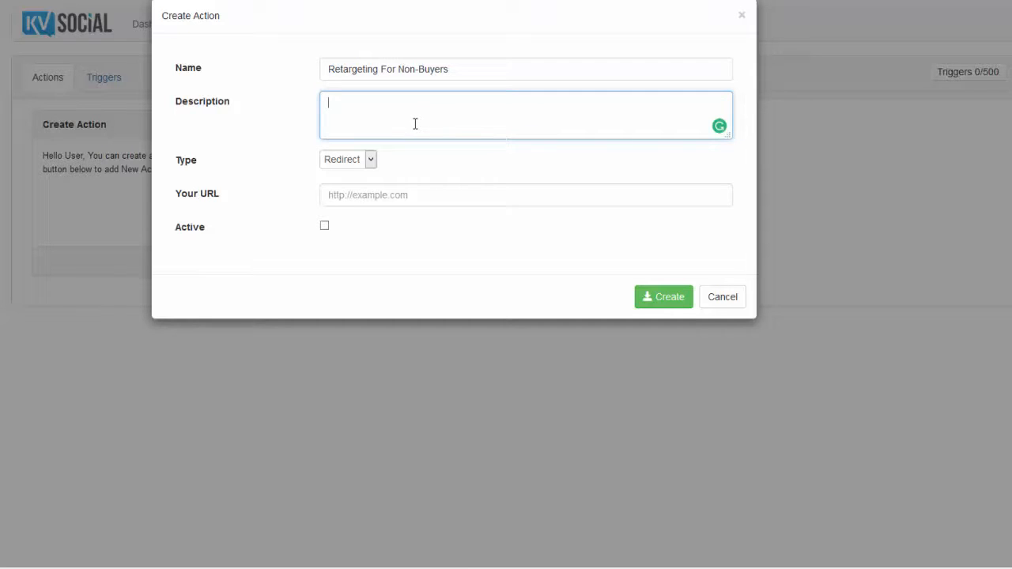
left_click(360, 160)
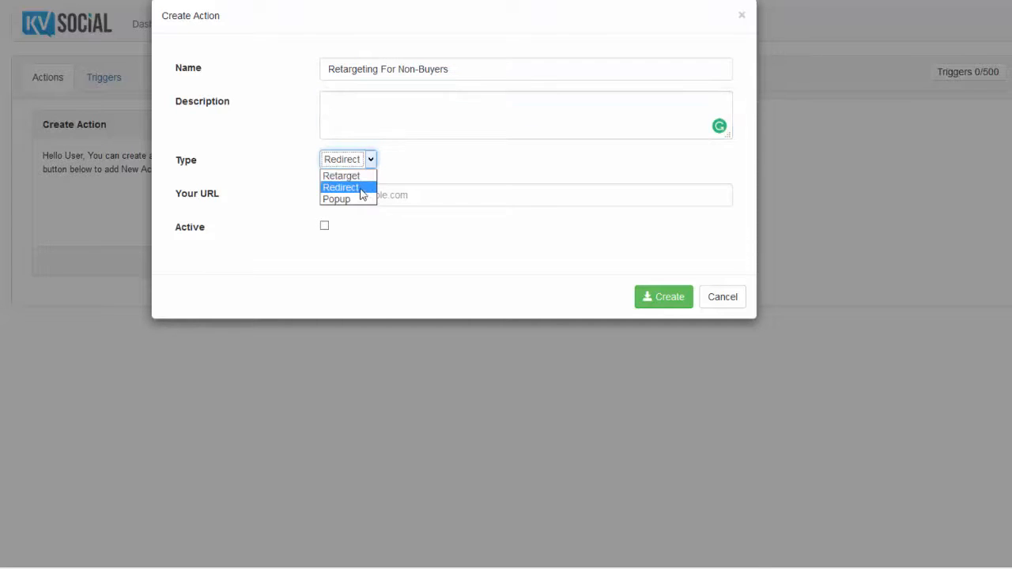
left_click(362, 176)
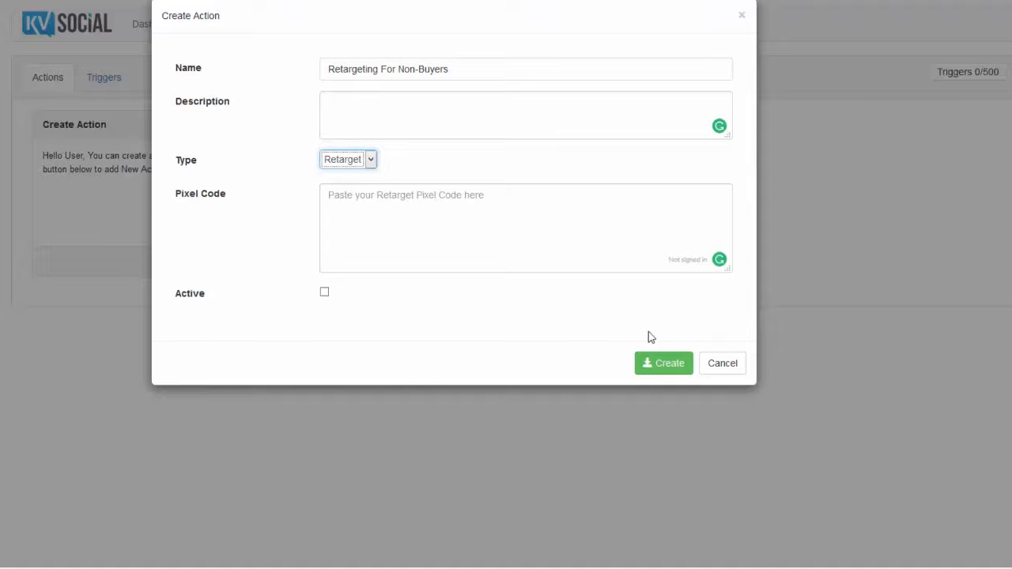
left_click(715, 365)
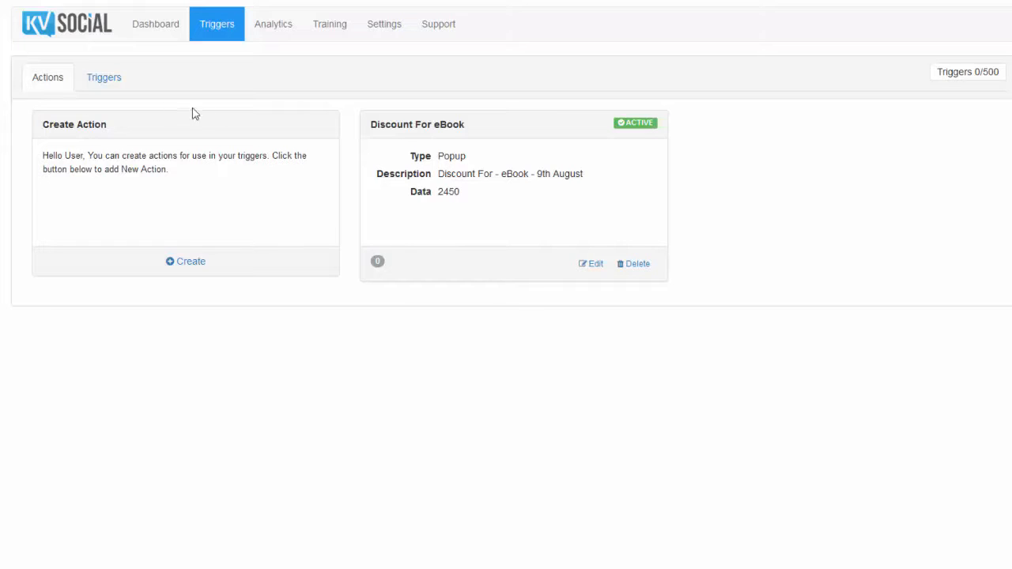
- Start a new trigger and name it "2nd visit + 50% scroll"
left_click(115, 92)
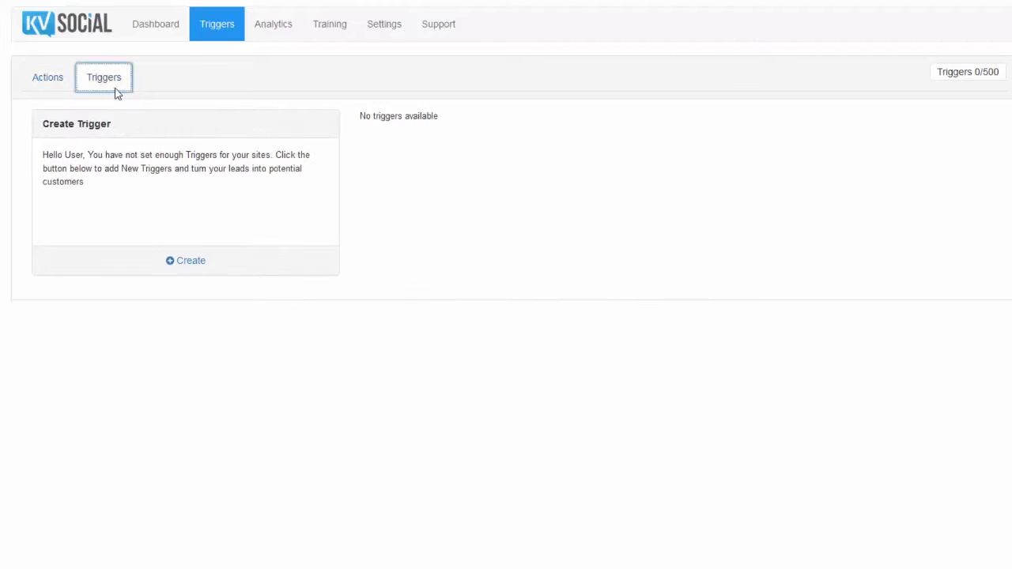
left_click(204, 268)
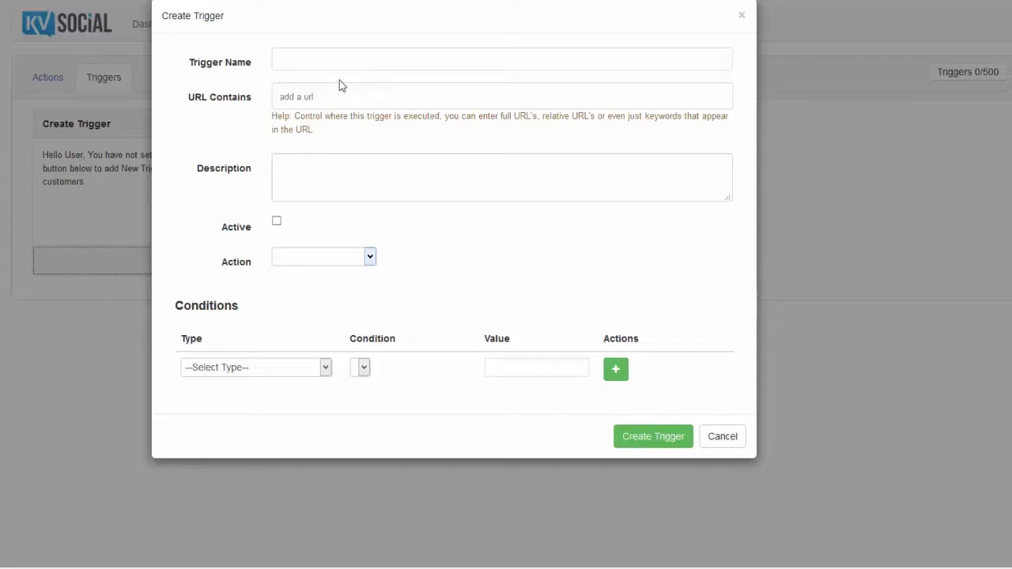
left_click(325, 64)
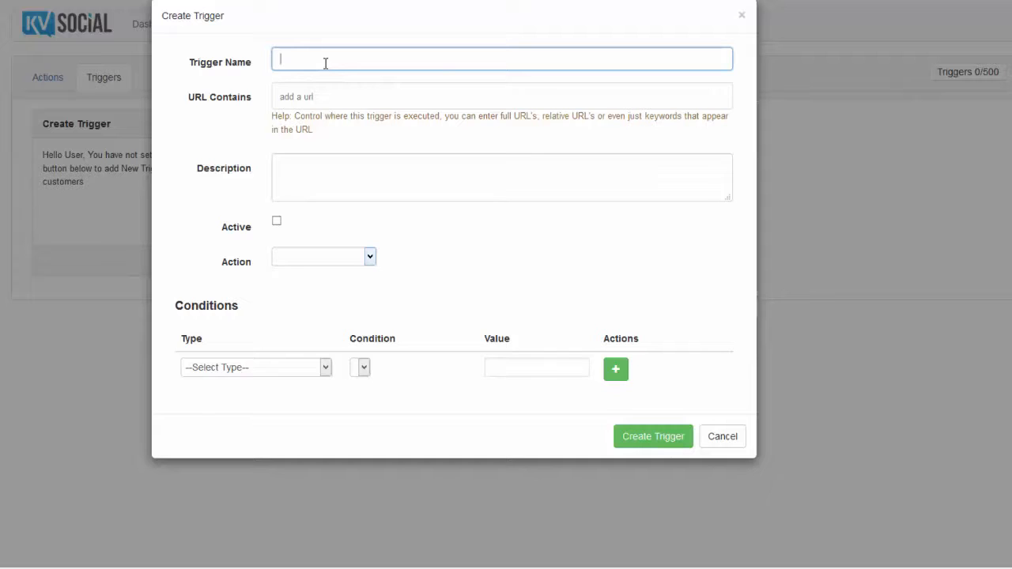
type("50% scroll")
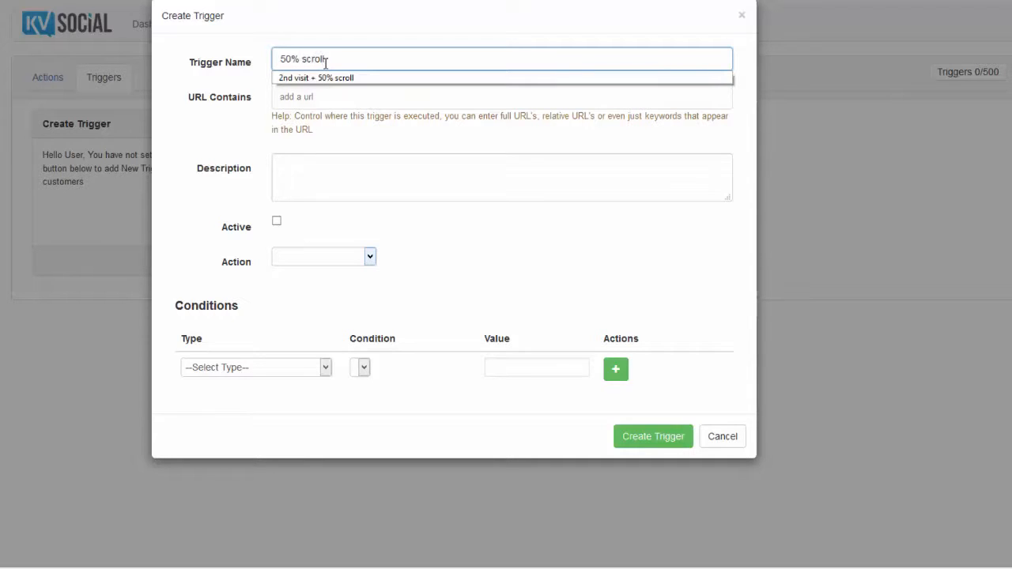
key("Down")
key("Return")
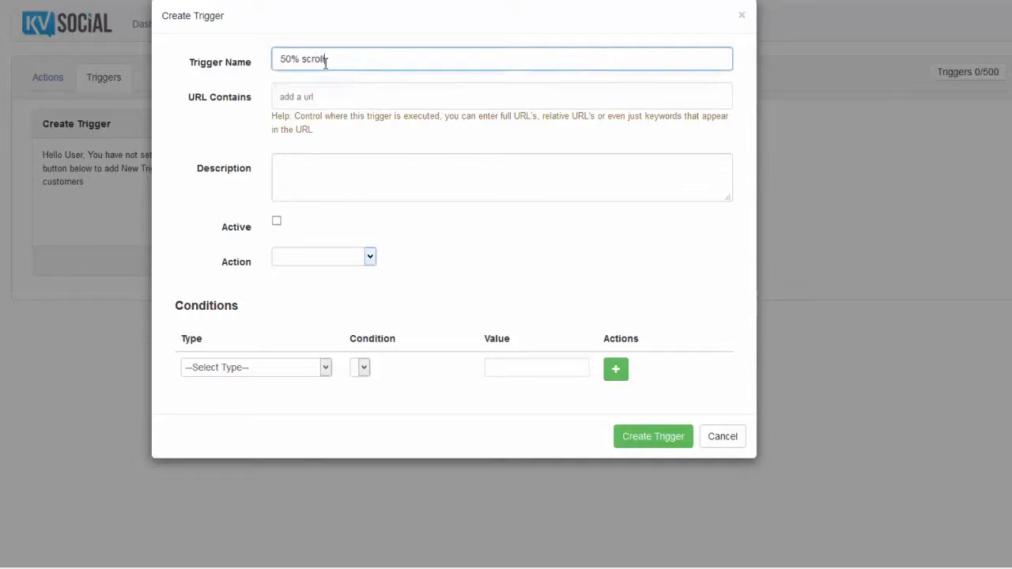
left_click(329, 105)
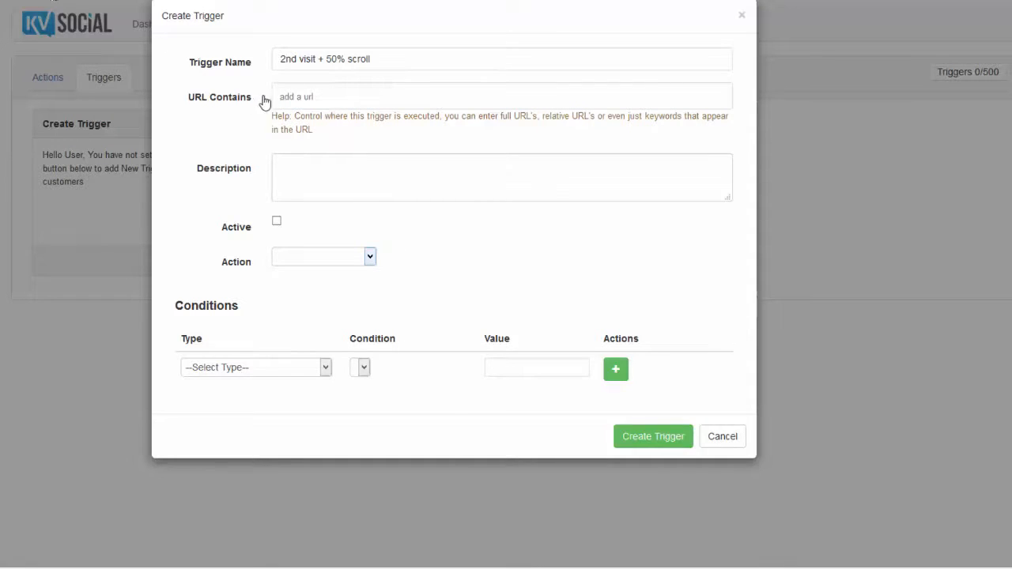
left_click(303, 98)
type("http://test.getsocialx.com/")
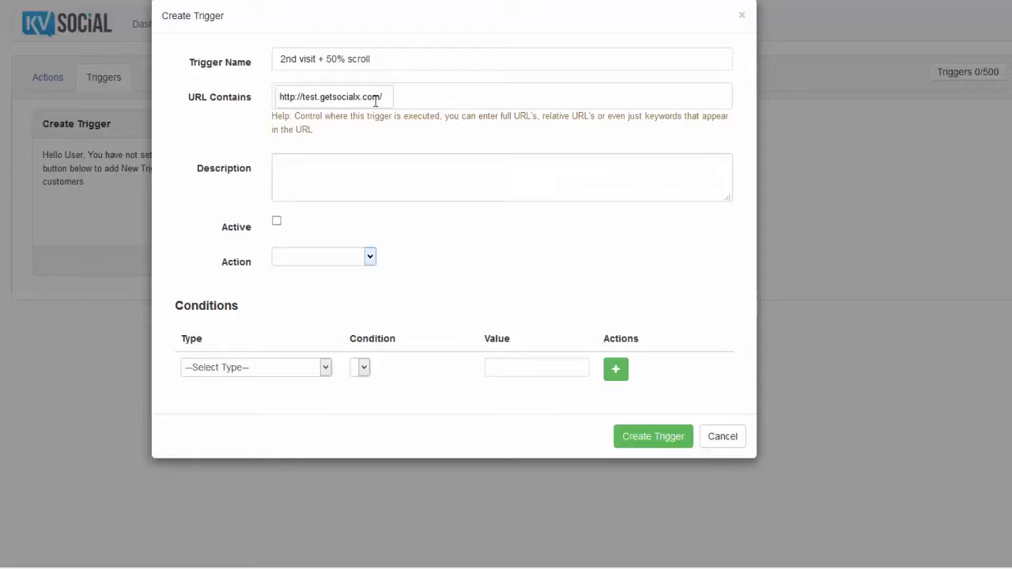
type("sales")
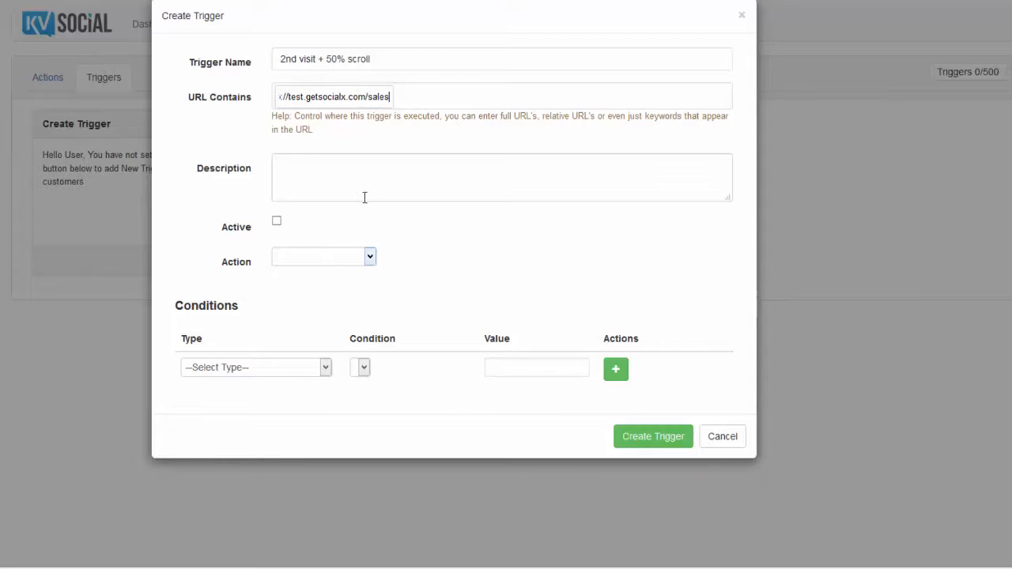
- Describe the trigger as "When a visitor vists for the 2nd time, and has scrolled through 50% of the page - show a popup!"
left_click(332, 171)
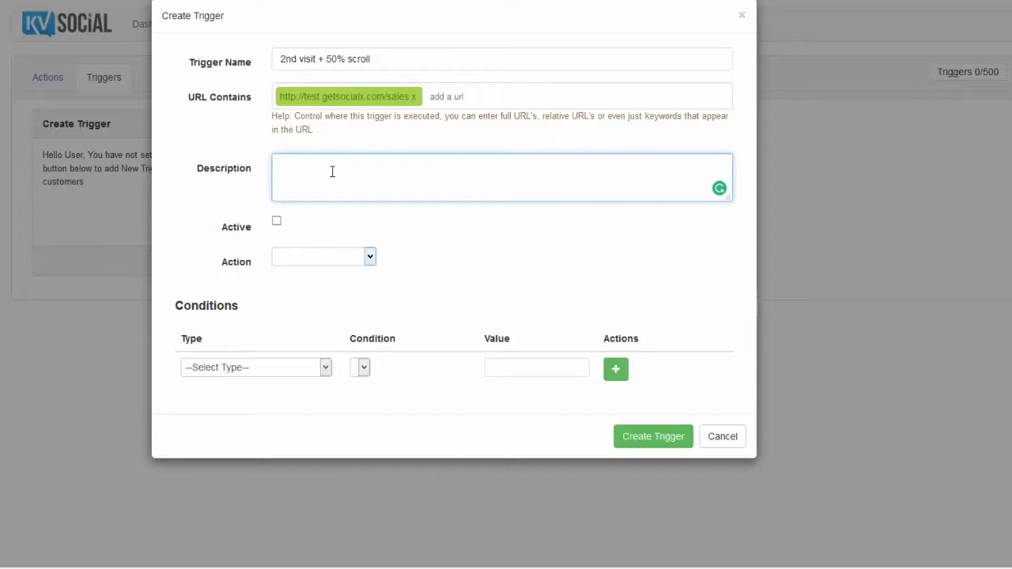
type("When a visitor vists for the 2nd time, an")
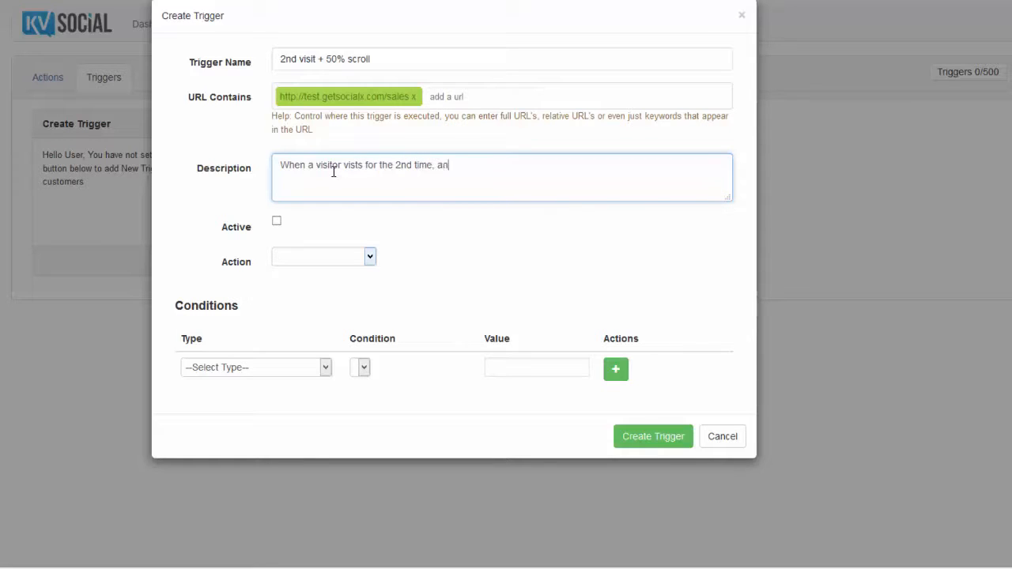
type("d has scrolled through")
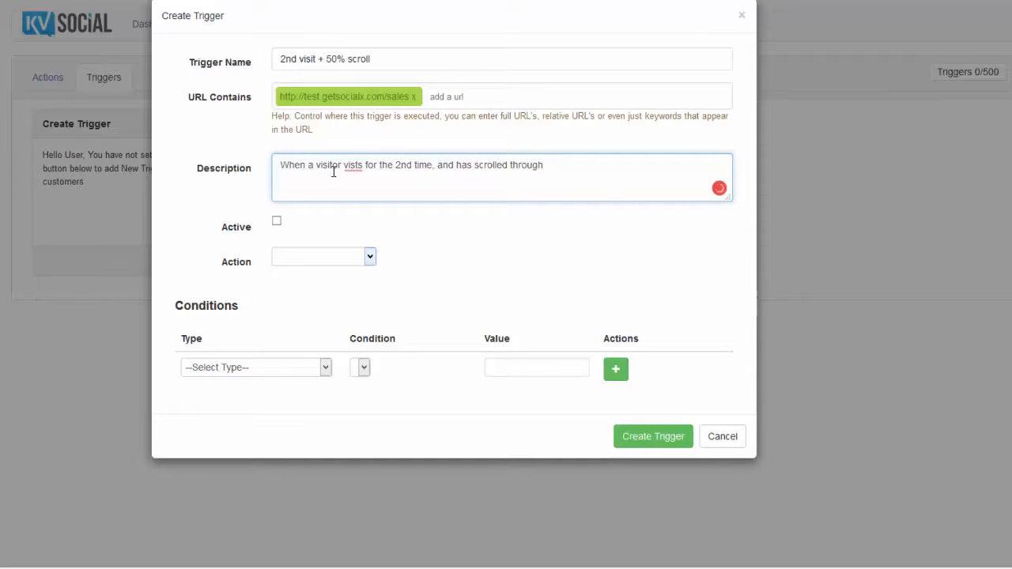
type(" 50% of the page - show a p")
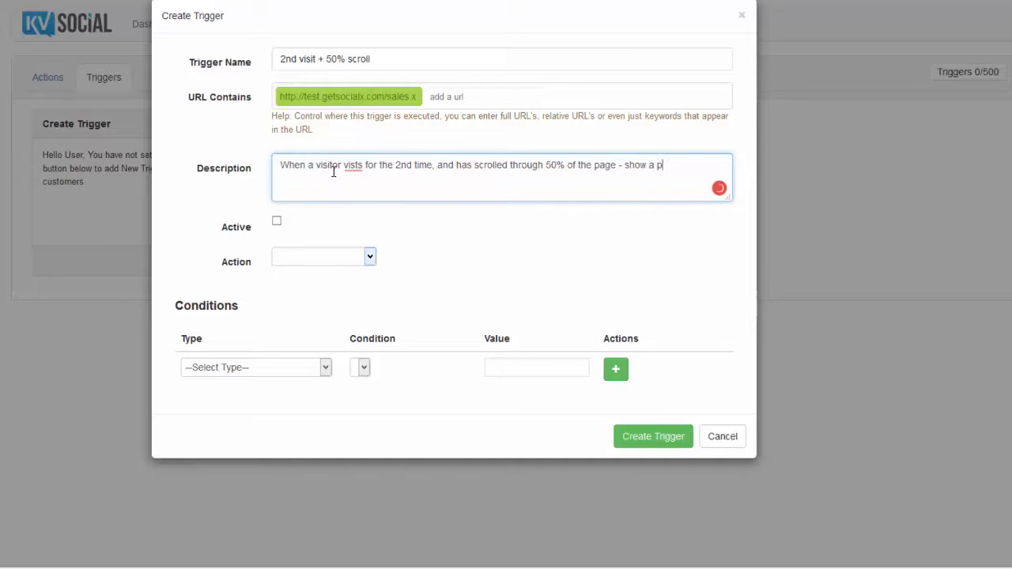
type("opup!")
- Try to correct the misspelled word "vists" to "visits" in the trigger description
right_click(365, 169)
left_click(319, 173)
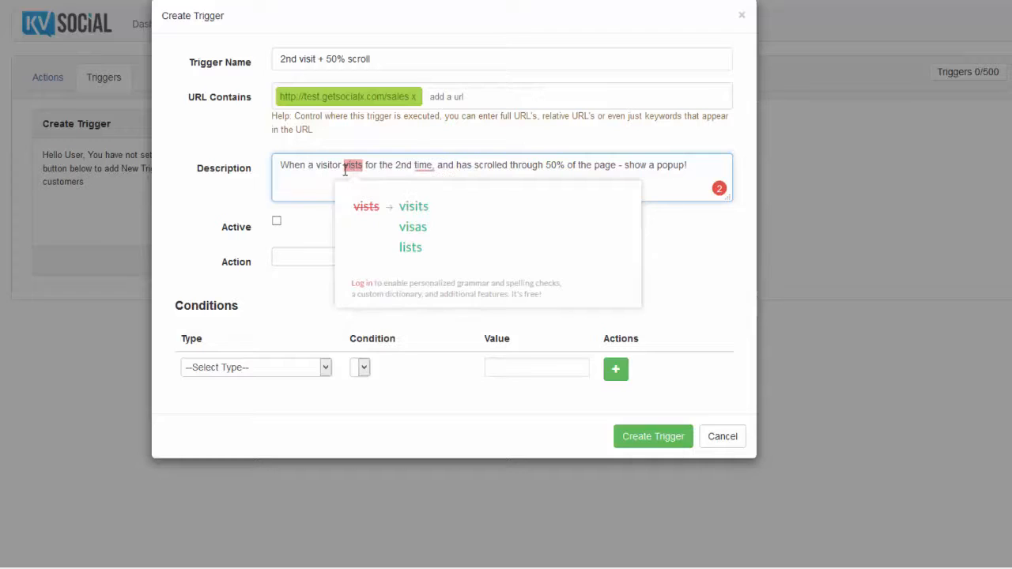
left_click(405, 207)
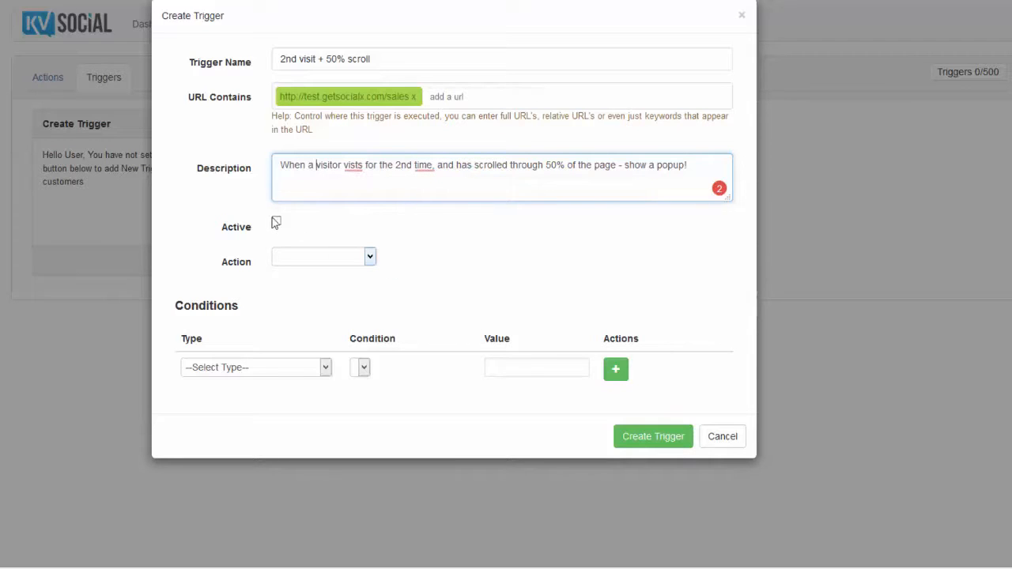
- Mark the trigger as active and assign it the "Discount For eBook" action
key("Tab")
key("space")
left_click(332, 260)
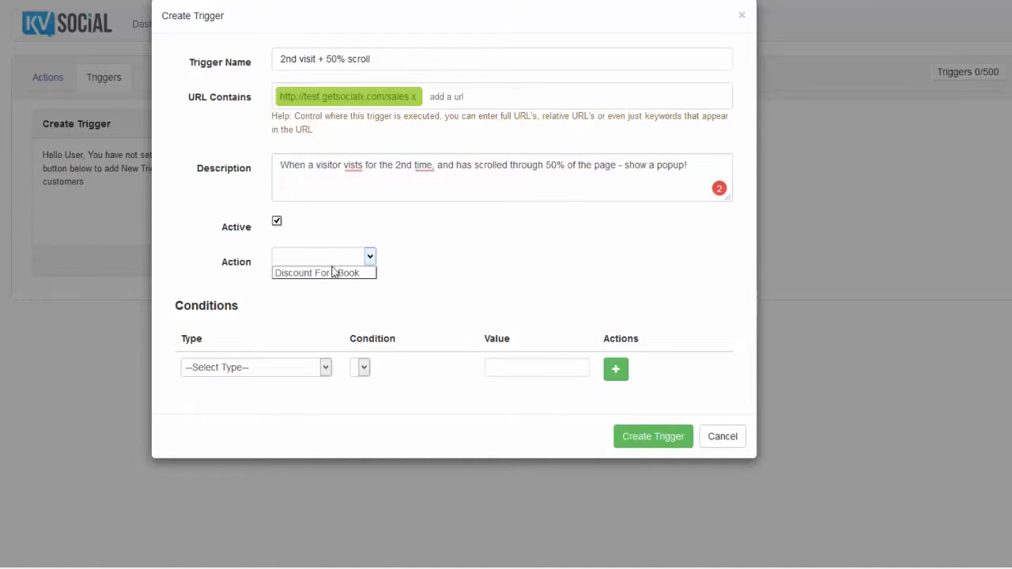
left_click(336, 273)
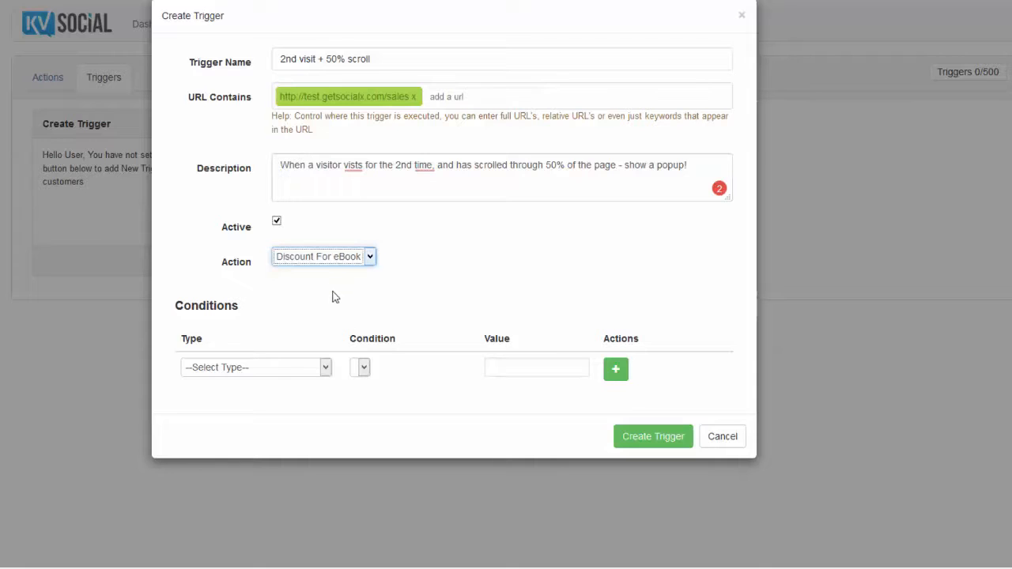
- Add a trigger condition requiring Number Of Visits Is Equal To 2, joined with AND to a further condition row
left_click(312, 369)
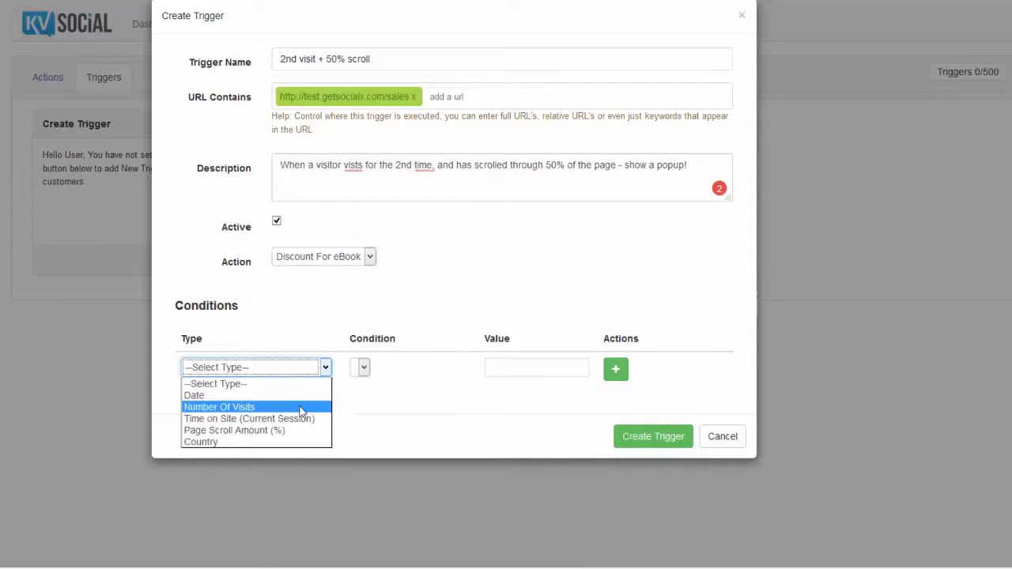
left_click(301, 408)
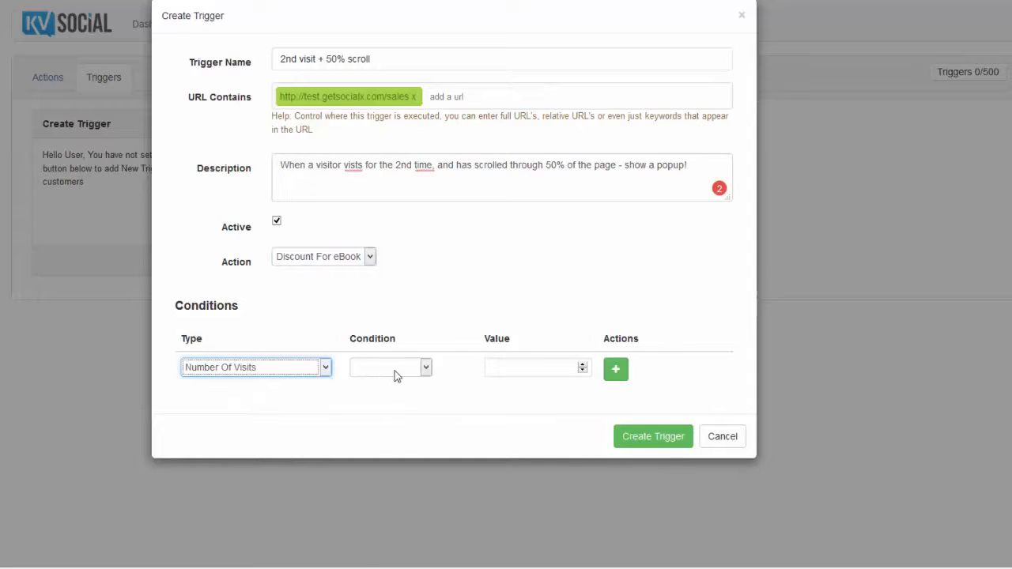
left_click(424, 372)
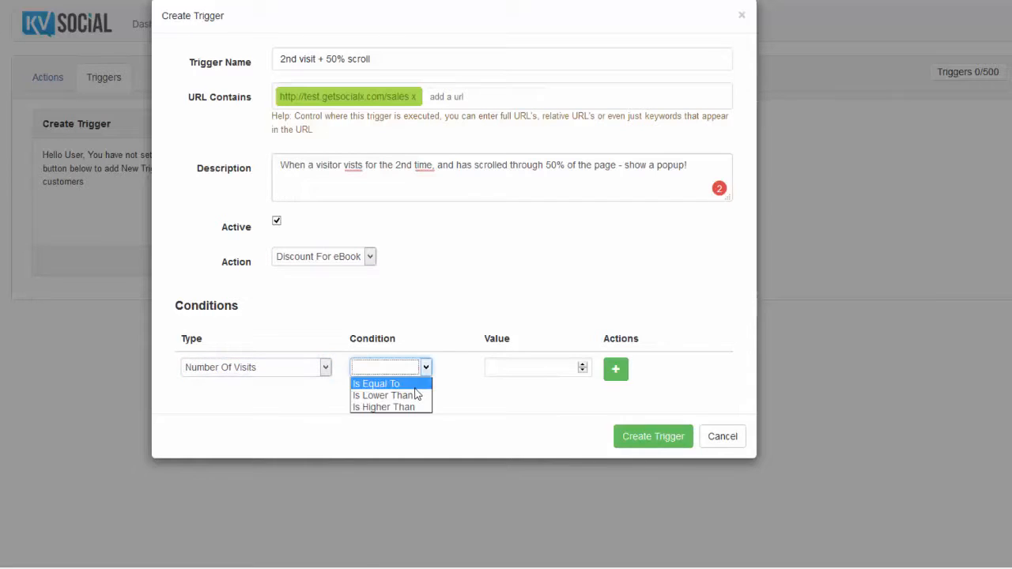
left_click(495, 377)
left_click(582, 366)
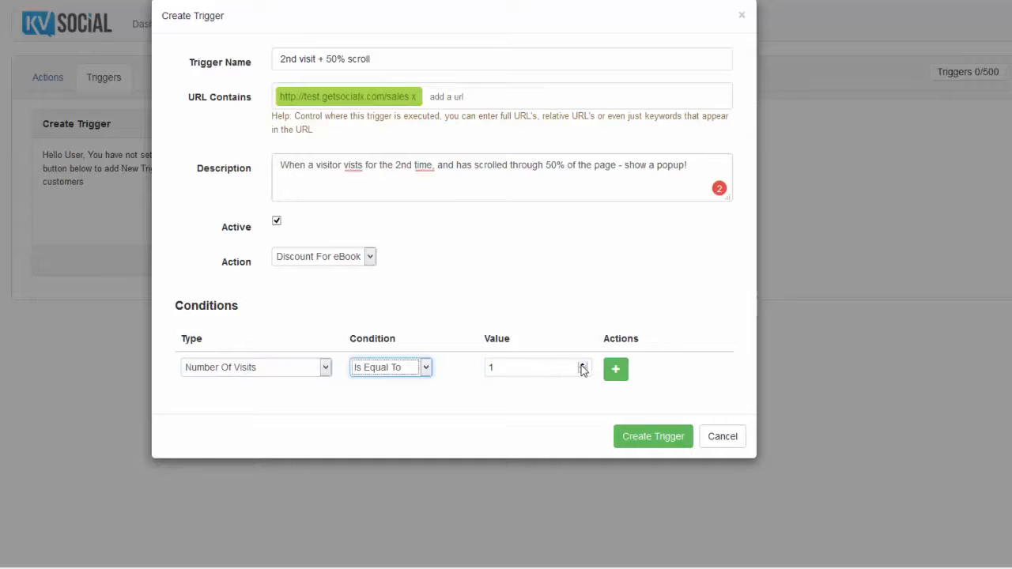
left_click(582, 365)
key("Tab")
key("Tab")
key("Return")
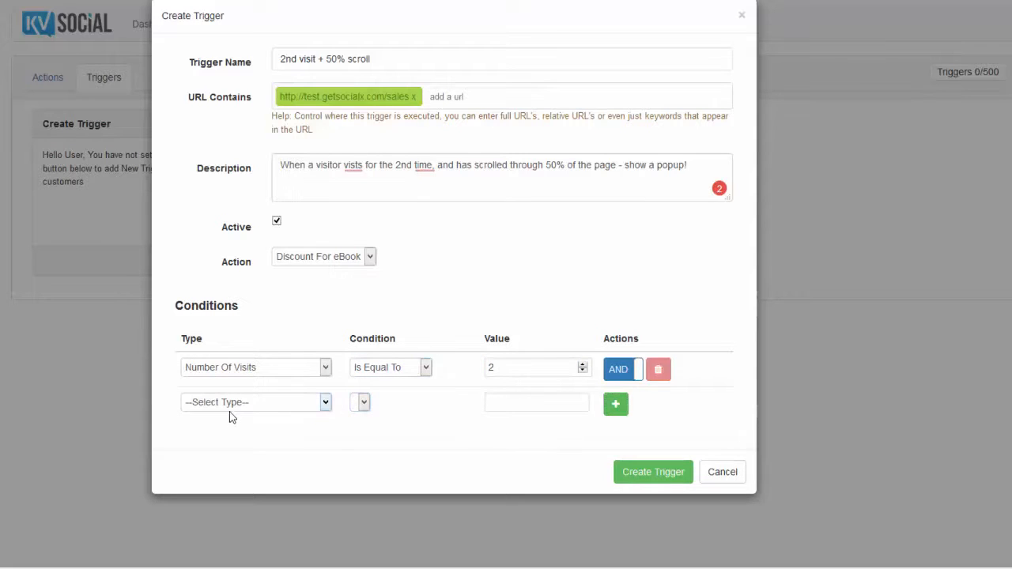
- Set the second condition to Page Scroll Amount (%) Is Higher Than 50%
left_click(231, 409)
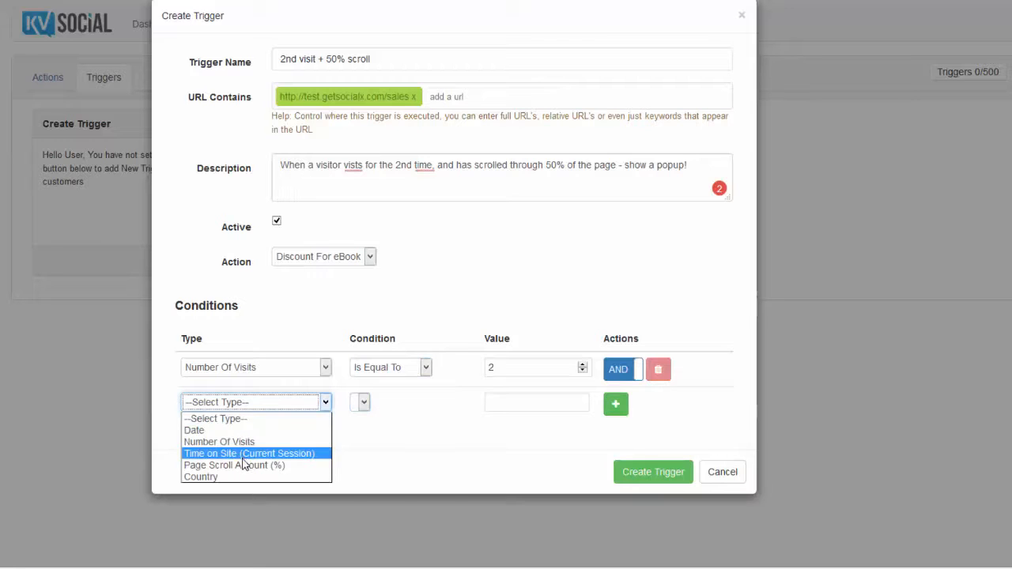
key("Down")
left_click(380, 401)
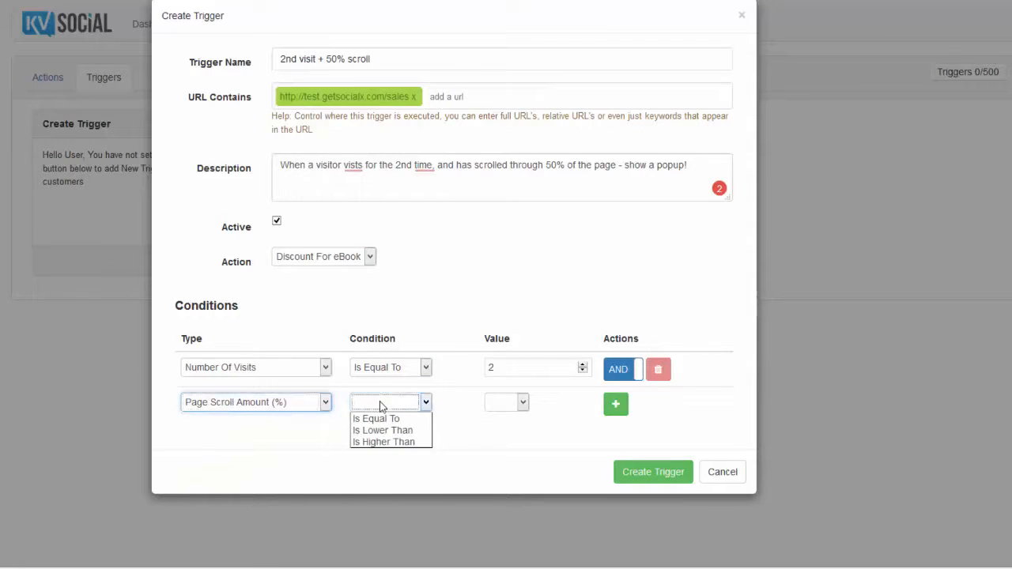
left_click(386, 442)
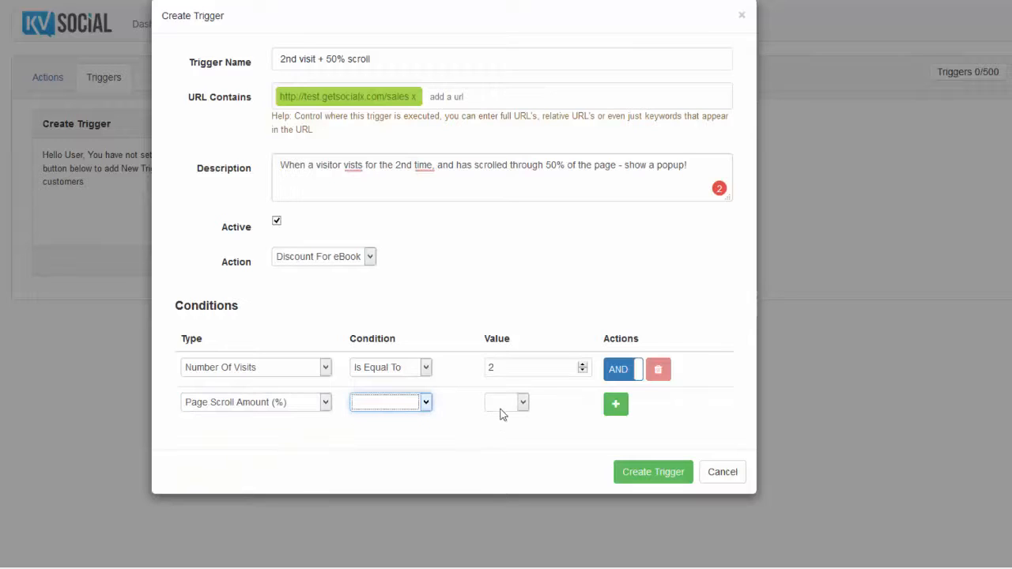
left_click(503, 405)
left_click(504, 443)
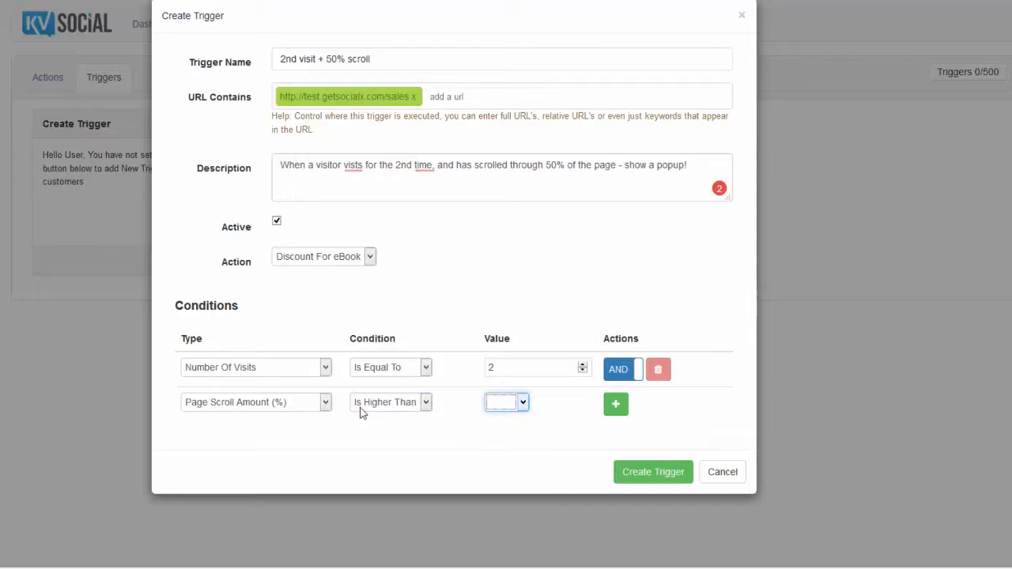
left_click(326, 408)
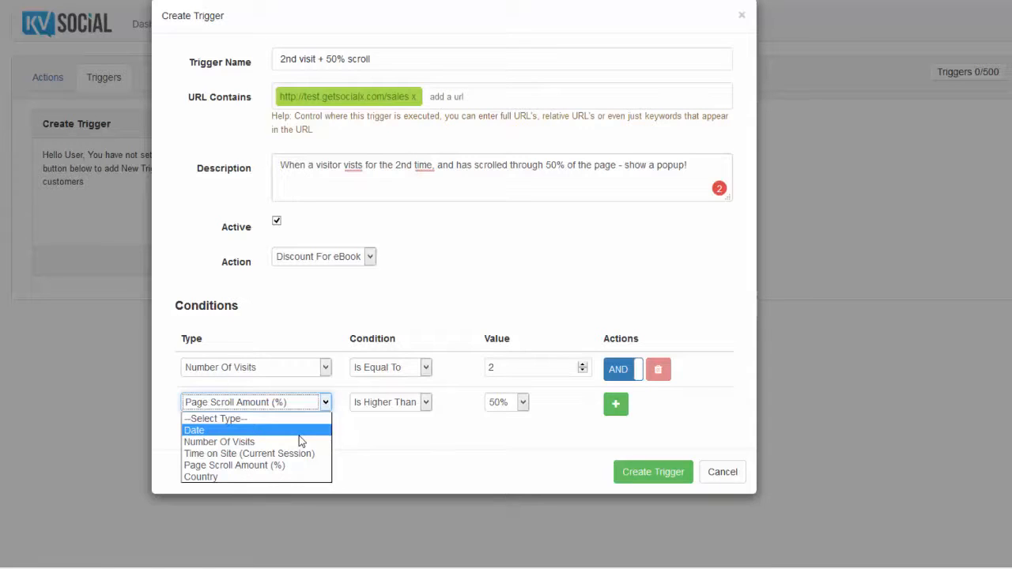
left_click(483, 443)
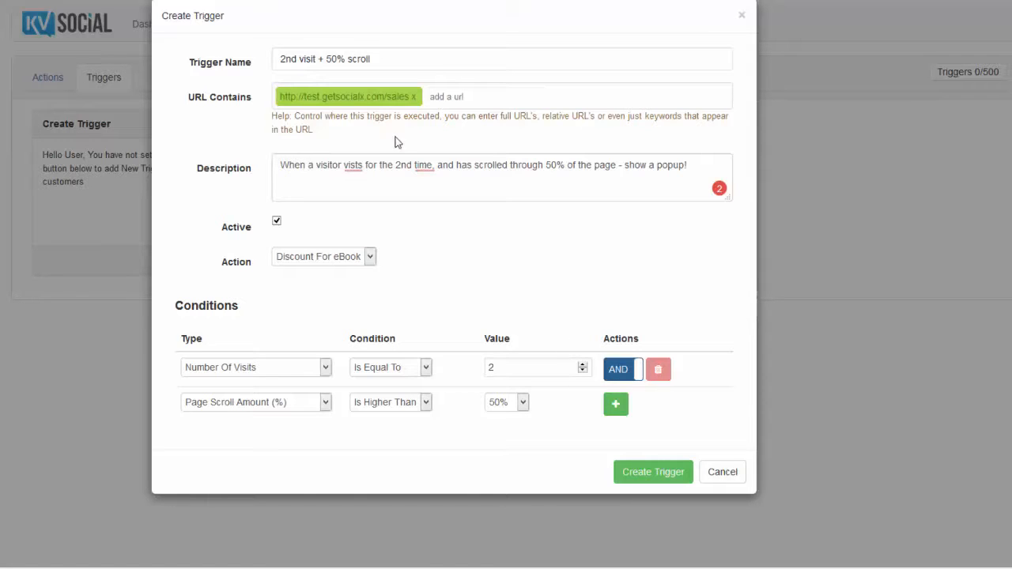
- Correct "vists" to "visits" in the trigger description and create the trigger
left_click(353, 166)
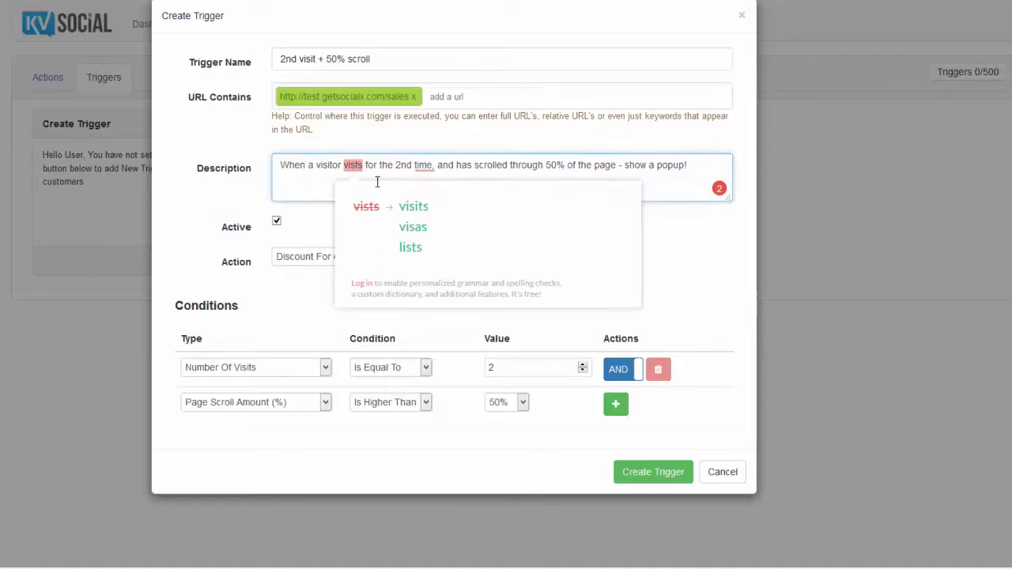
left_click(413, 206)
left_click(660, 481)
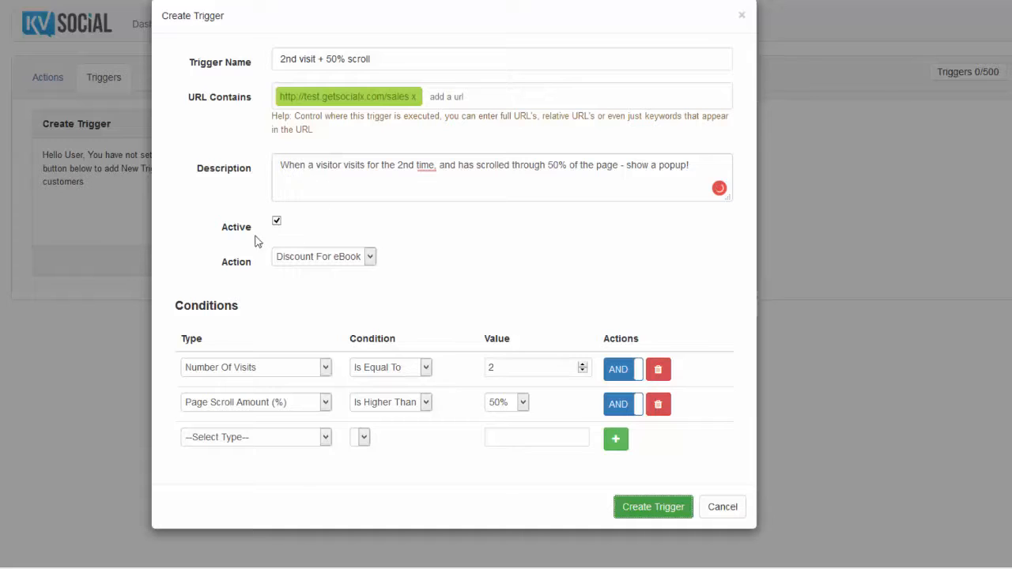
left_click(653, 507)
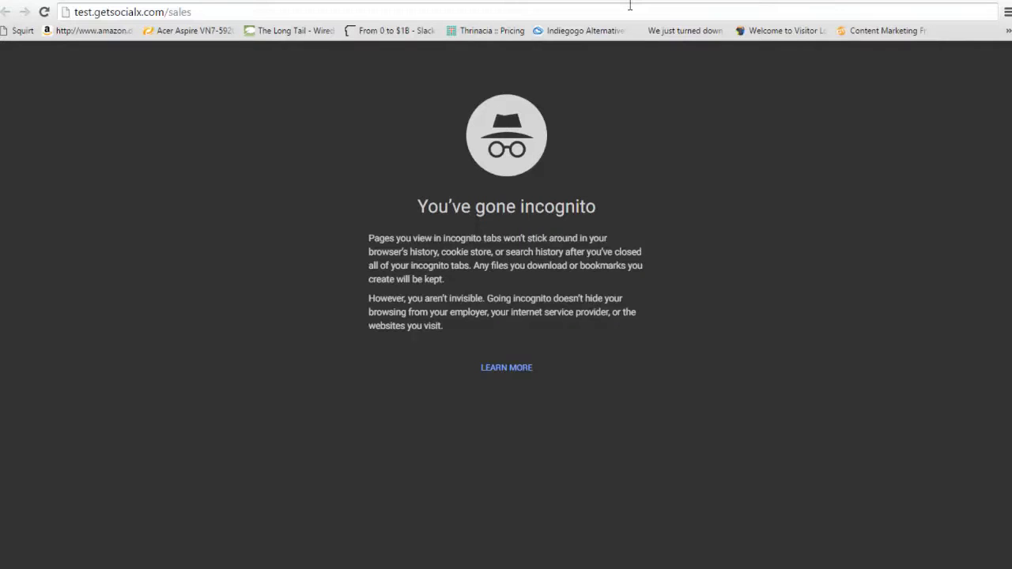
- Load test.getsocialx.com/sales in the incognito window and go past half of the sales page as a first-time visitor
key("Return")
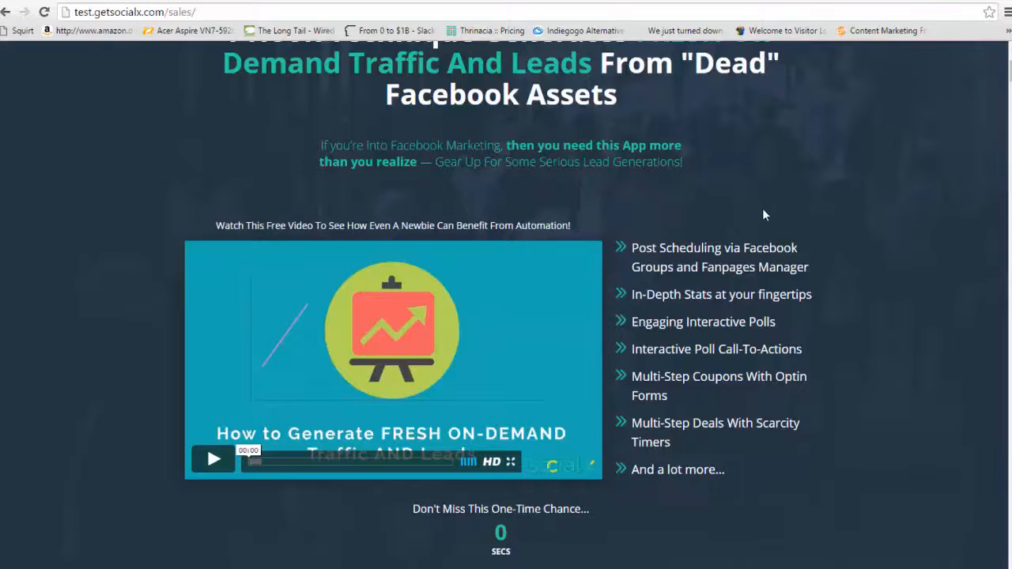
scroll(789, 180, "up", 3)
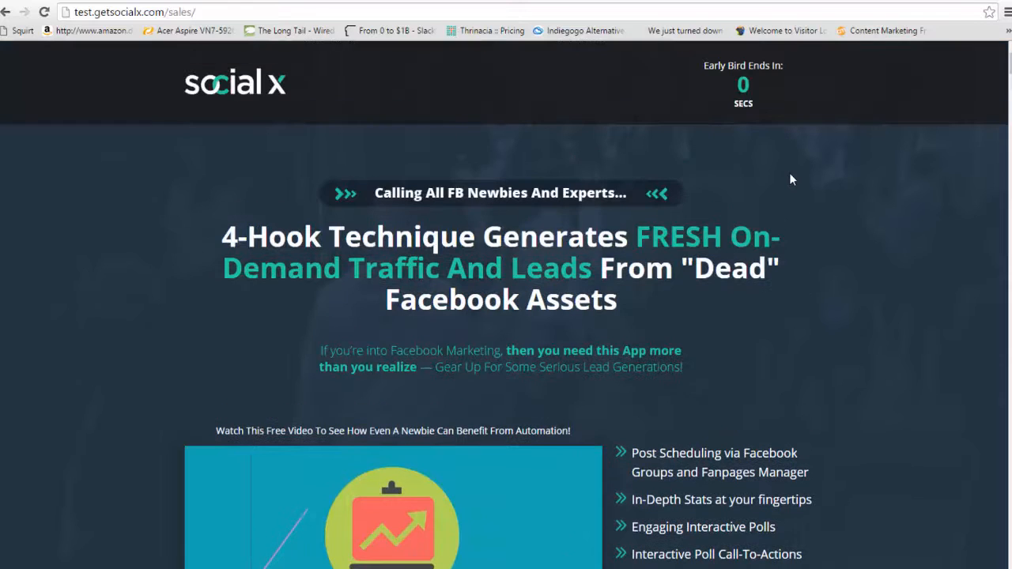
scroll(790, 178, "down", 8)
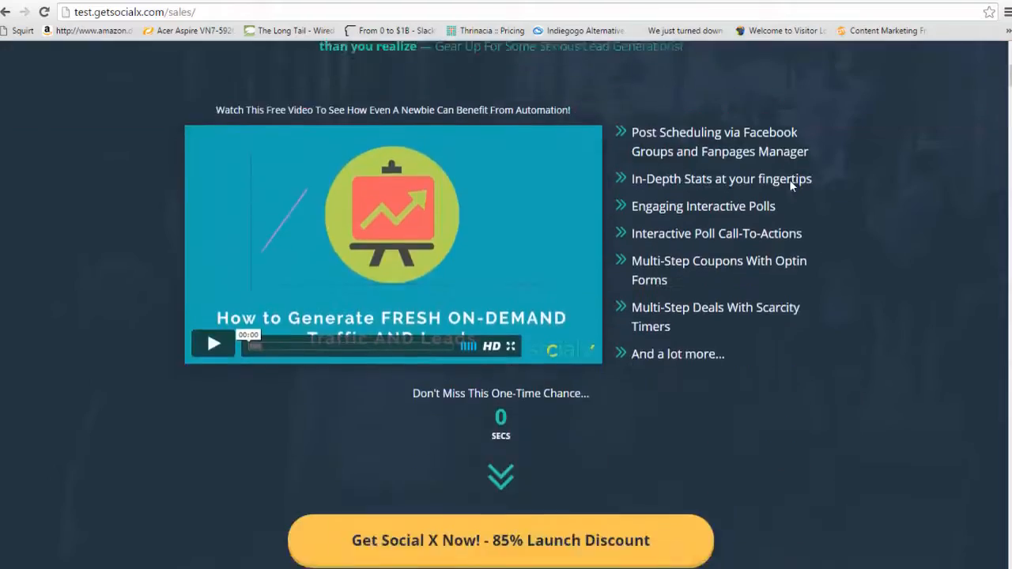
scroll(790, 180, "down", 20)
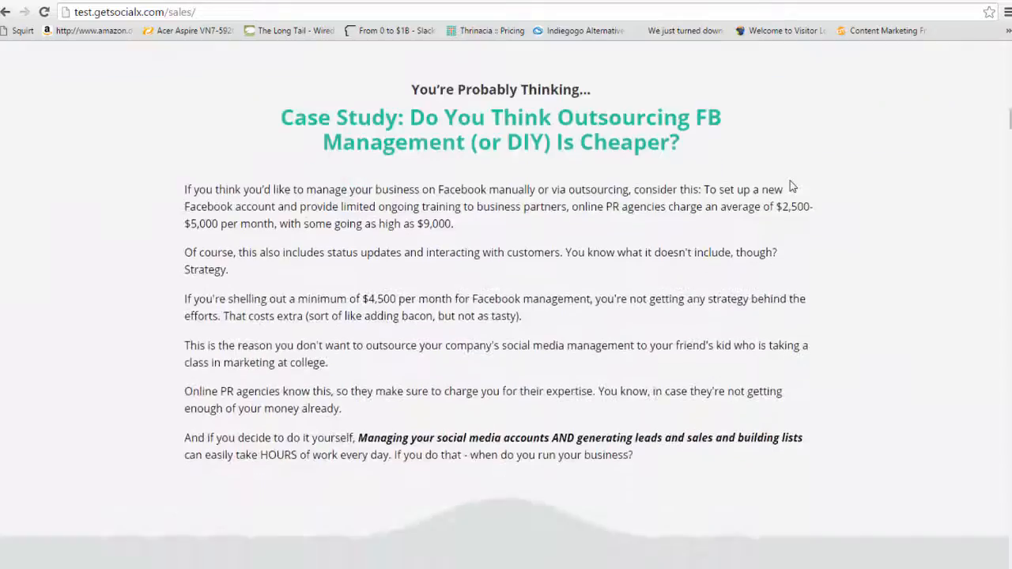
scroll(790, 185, "down", 20)
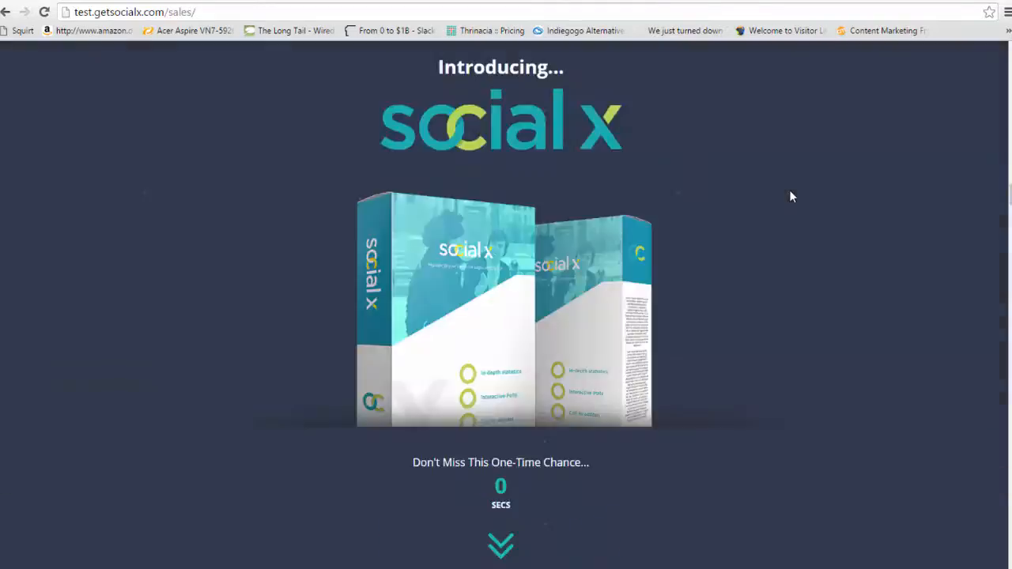
scroll(791, 199, "down", 3)
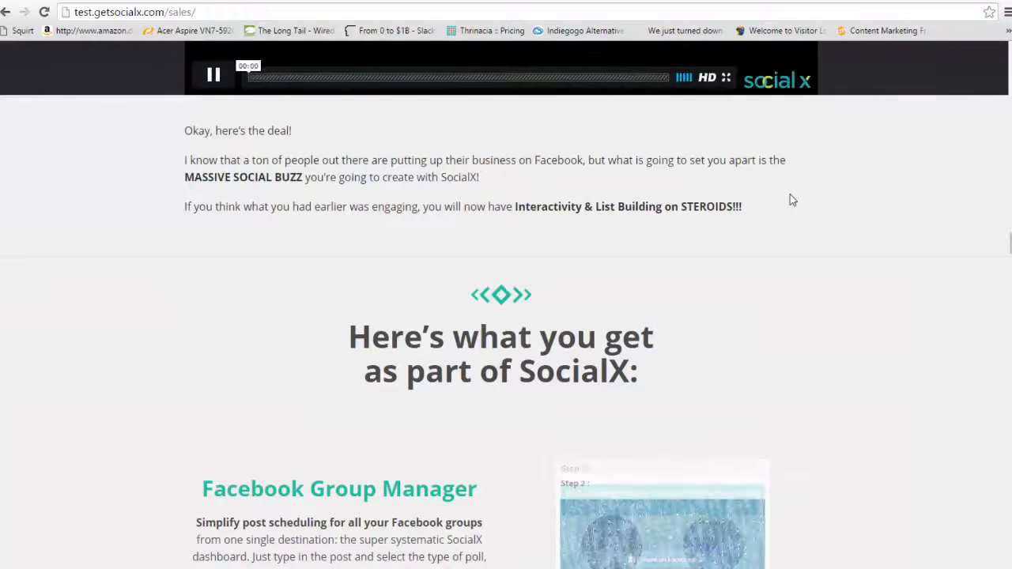
scroll(792, 199, "down", 3)
scroll(791, 200, "down", 2)
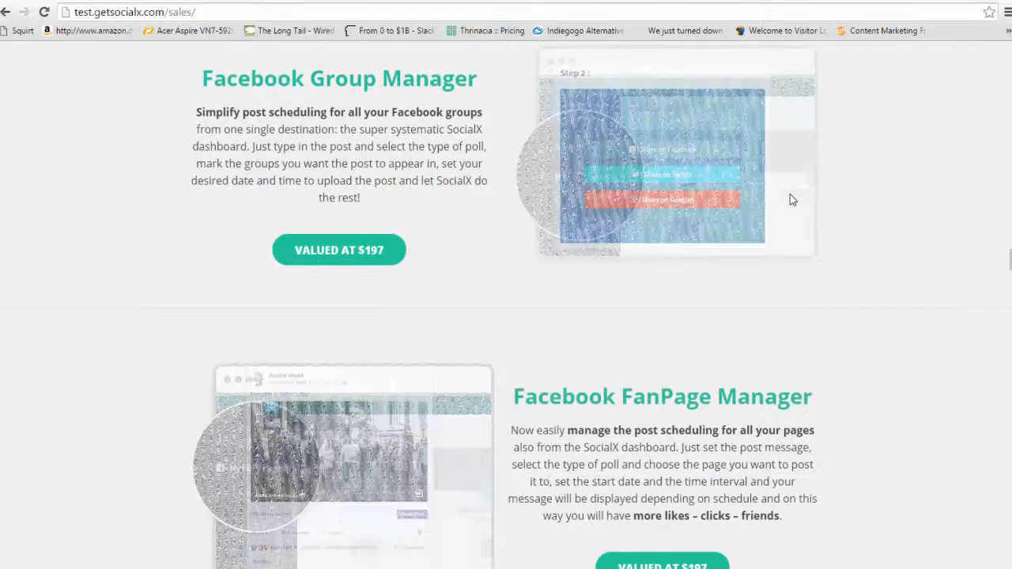
scroll(792, 199, "down", 1)
scroll(906, 292, "down", 15)
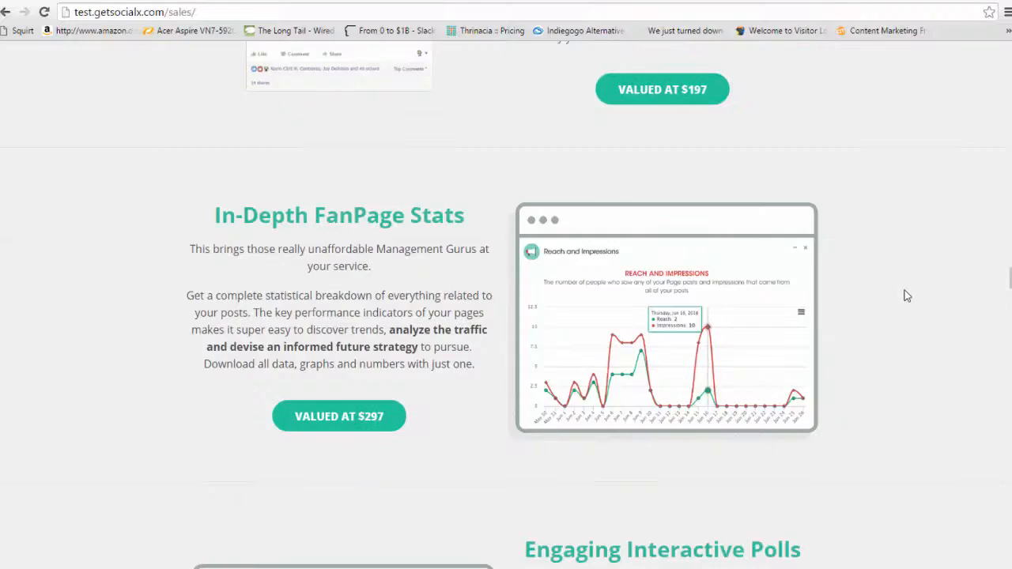
scroll(506, 304, "down", 2)
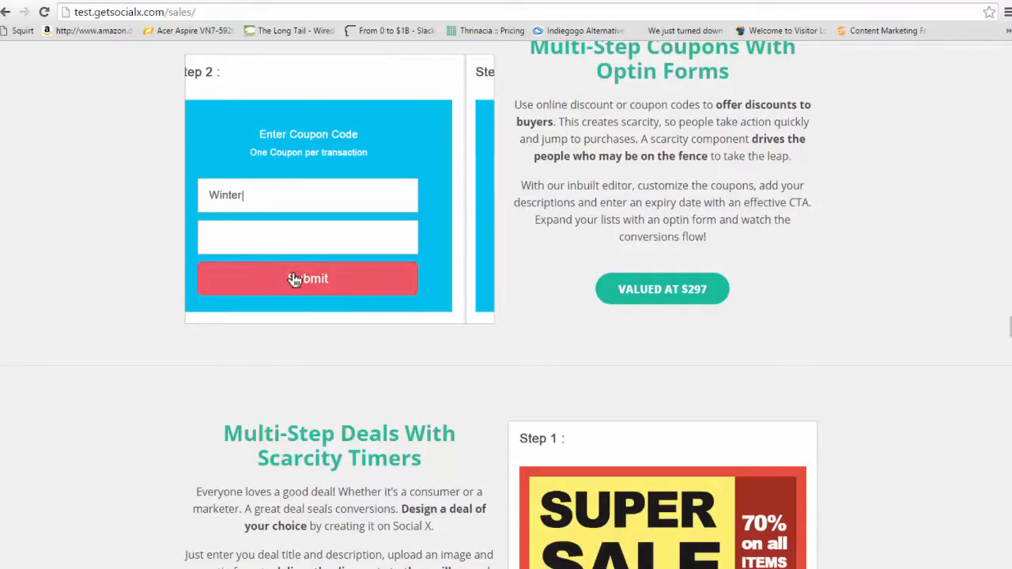
- Go through the sales page again from its beginning with the intro video paused, to test the second-visit popup
key("Home")
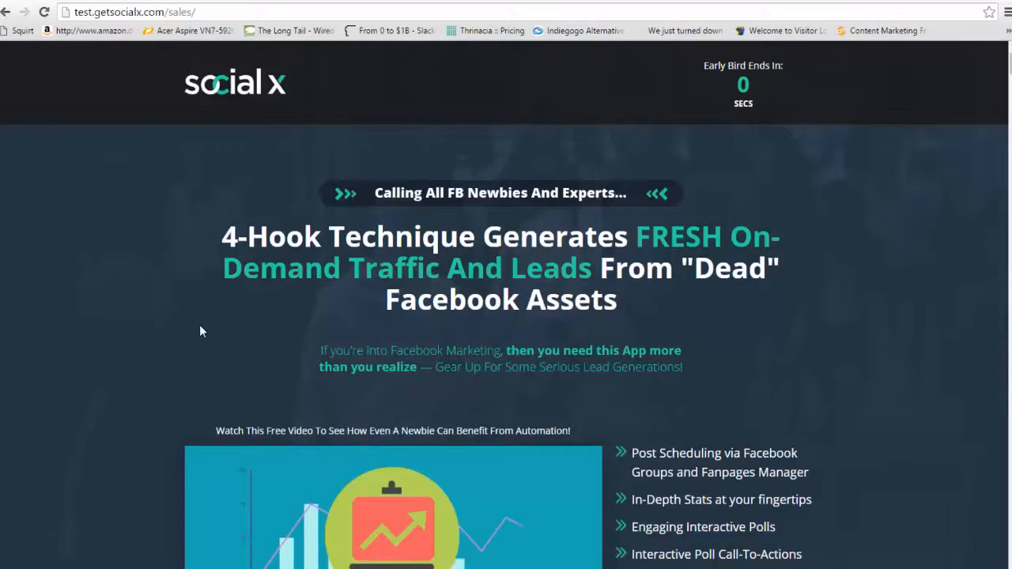
scroll(199, 324, "down", 2)
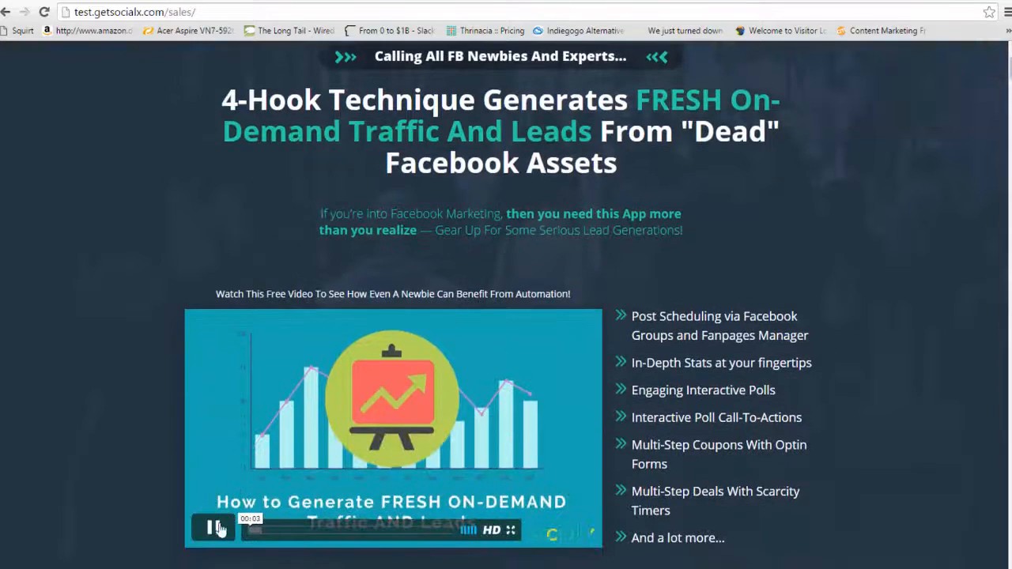
left_click(213, 527)
scroll(145, 429, "down", 5)
scroll(103, 383, "down", 10)
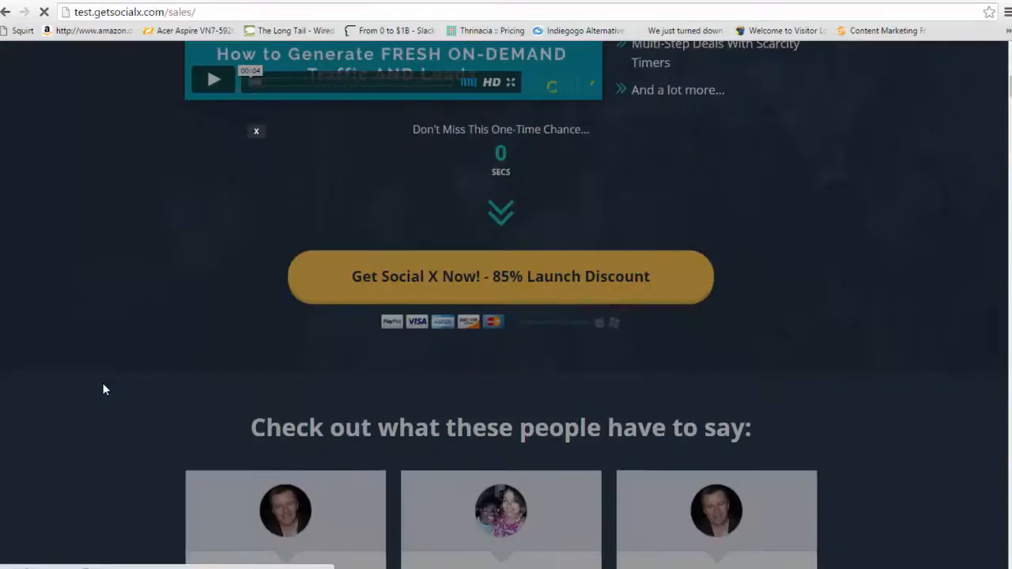
scroll(102, 384, "down", 12)
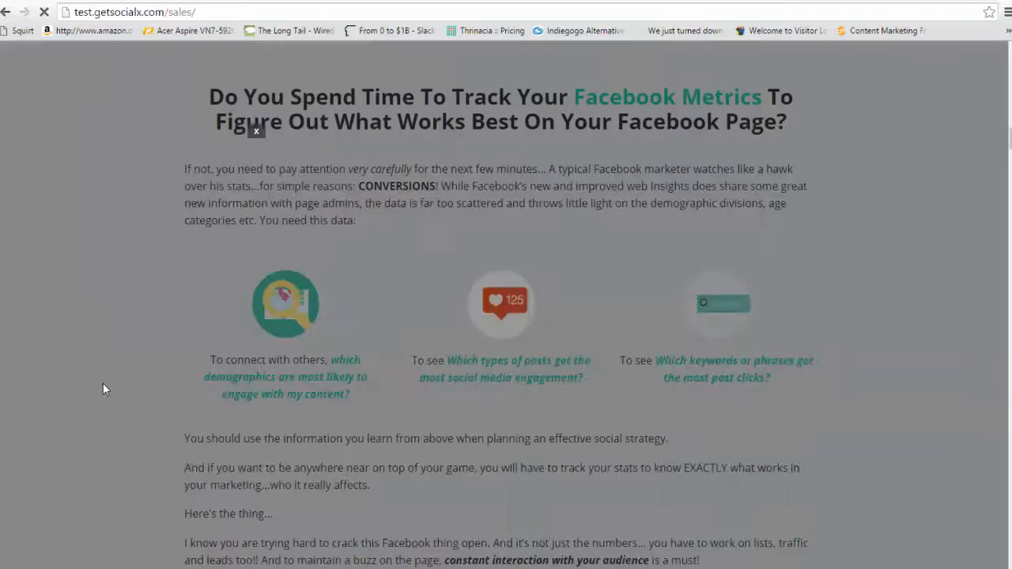
scroll(102, 356, "down", 9)
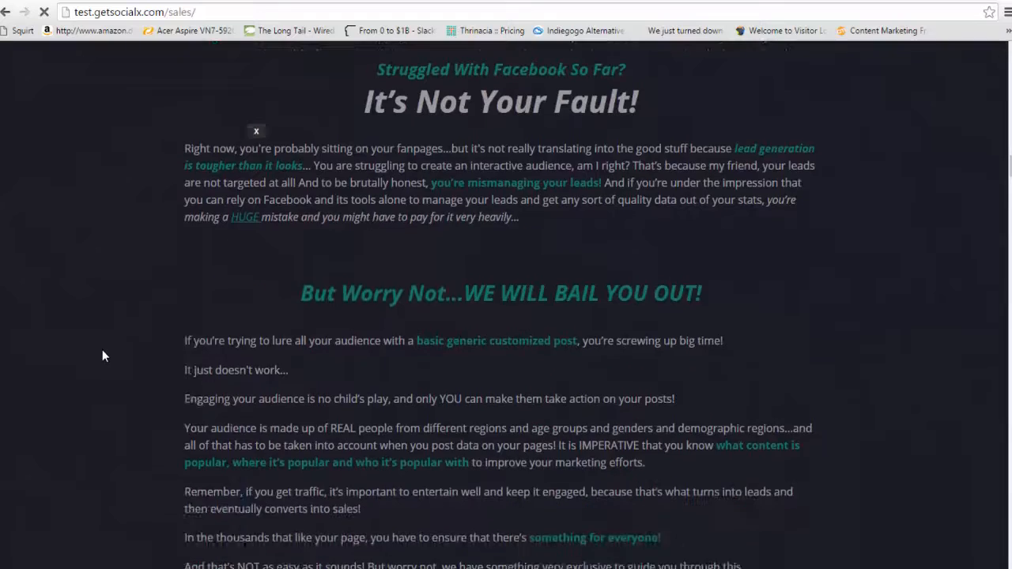
scroll(253, 158, "down", 4)
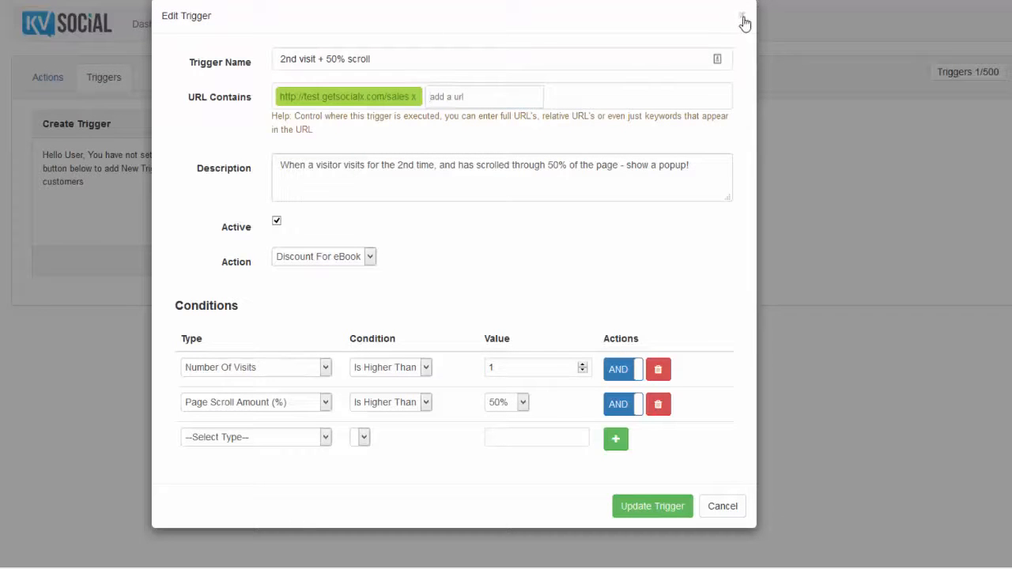
- Close the trigger editor without updating and review the analytics totals, visitor map, country, browser and resolution statistics
left_click(742, 19)
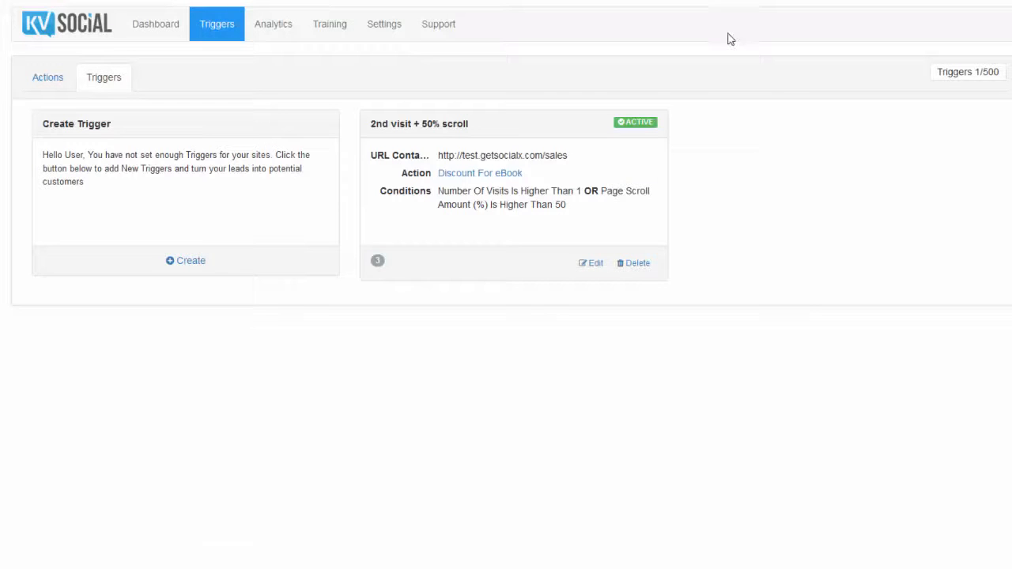
left_click(297, 28)
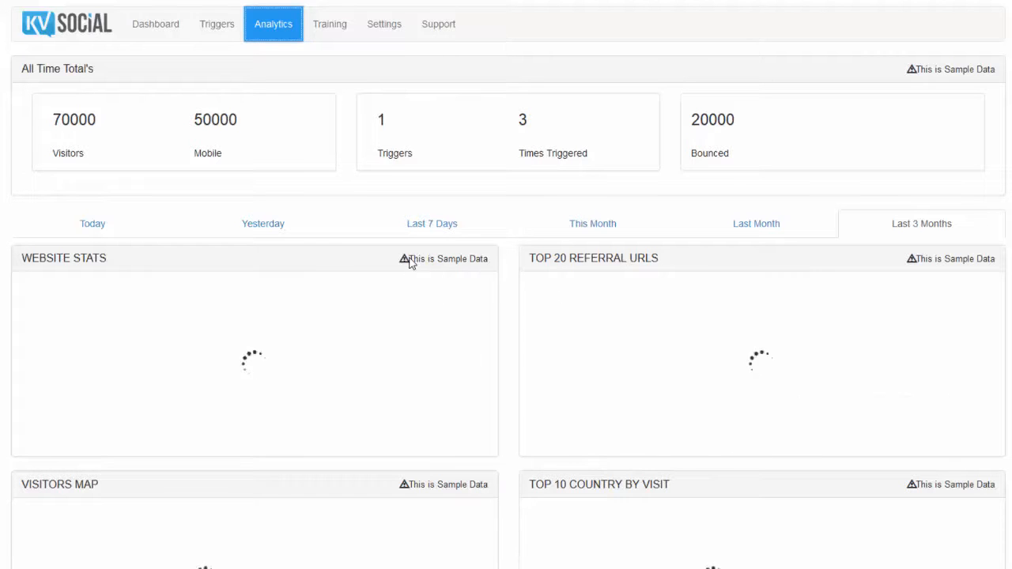
scroll(461, 344, "down", 4)
scroll(461, 344, "down", 3)
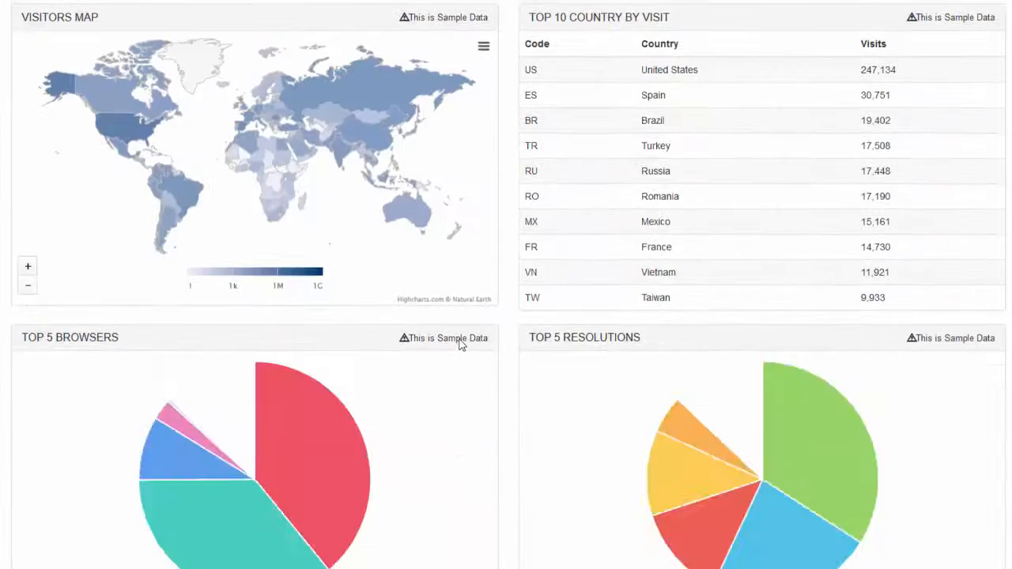
scroll(463, 343, "up", 1)
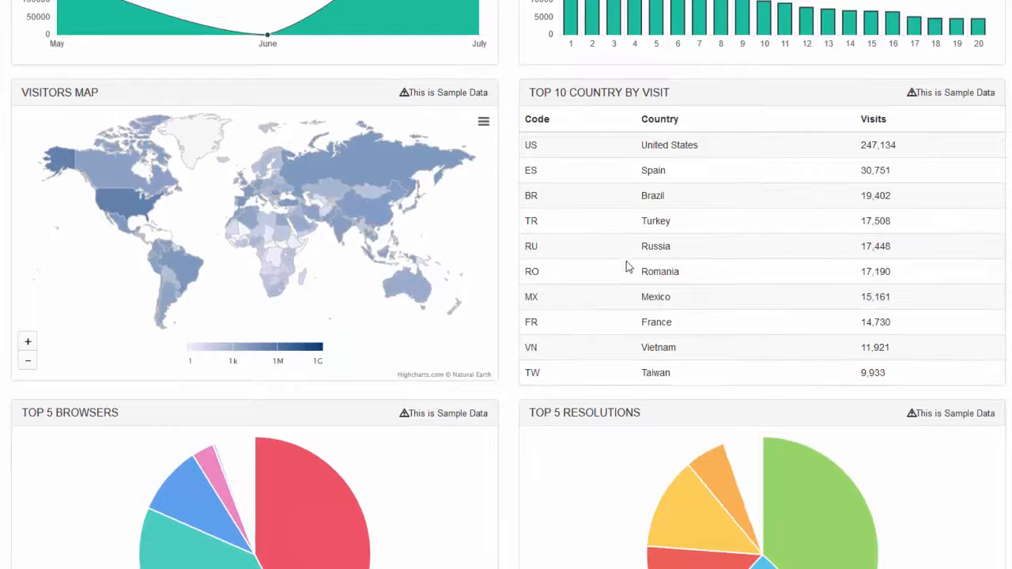
scroll(672, 307, "up", 1)
scroll(672, 310, "up", 5)
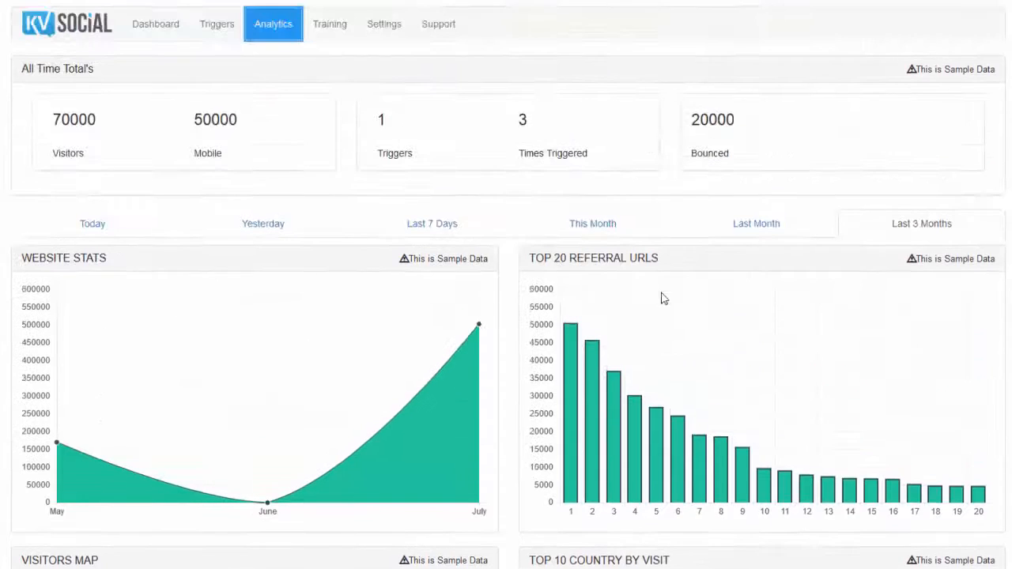